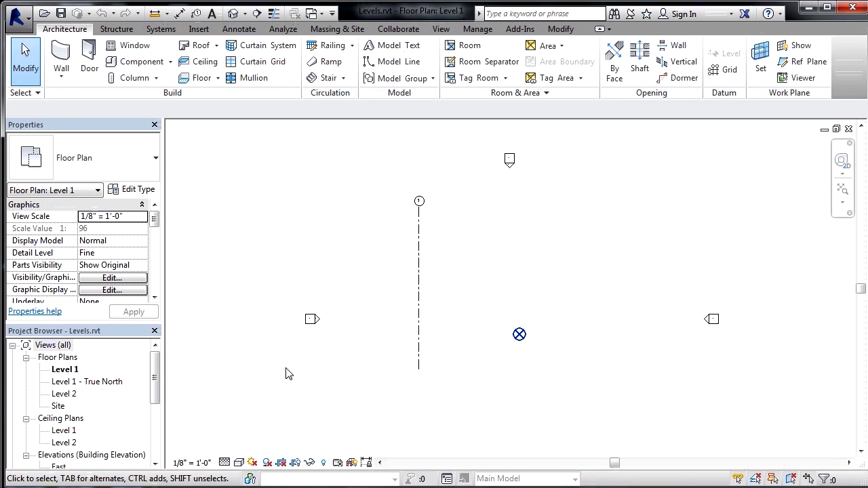
# Open the South building elevation view and examine the Level 1 and Level 2 heads and their matching plan views.
pyautogui.moveTo(157, 382); pyautogui.dragTo(157, 415)
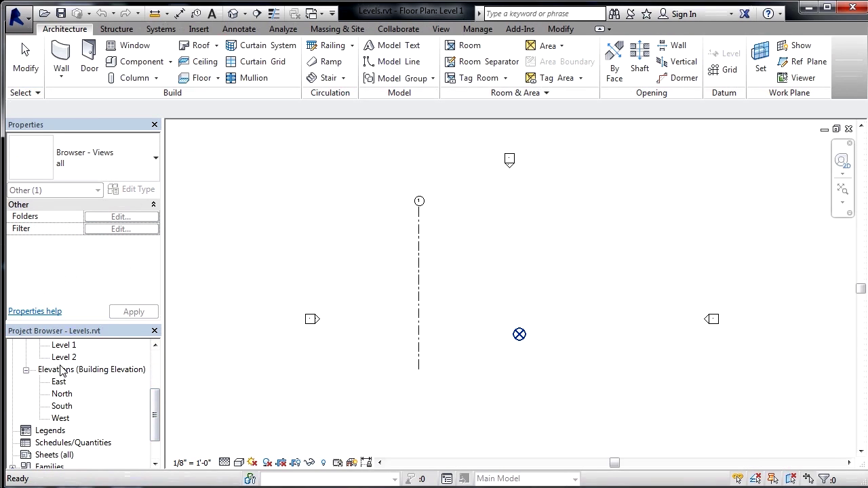
pyautogui.click(69, 410)
pyautogui.doubleClick(69, 410)
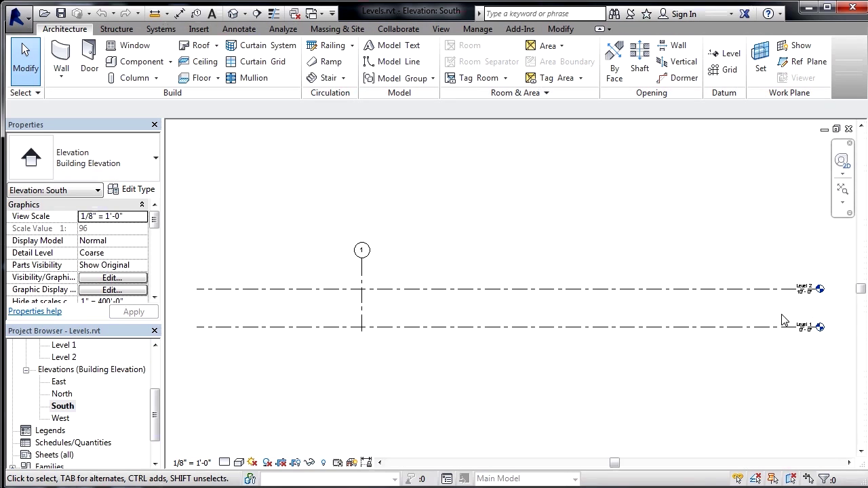
pyautogui.scroll(3, 831, 311)
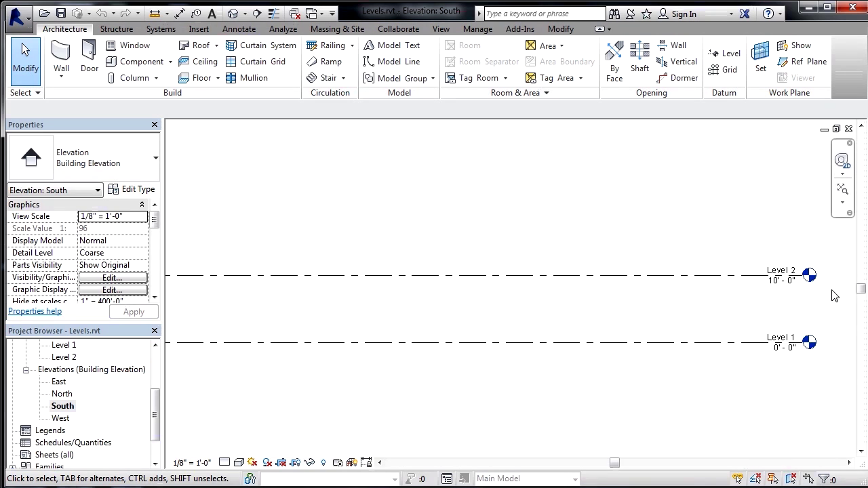
pyautogui.scroll(3, 835, 296)
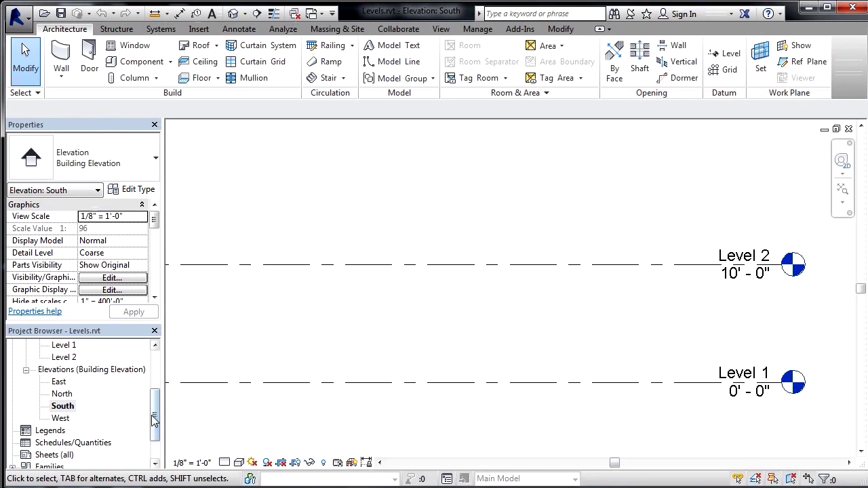
pyautogui.moveTo(155, 421); pyautogui.dragTo(162, 374)
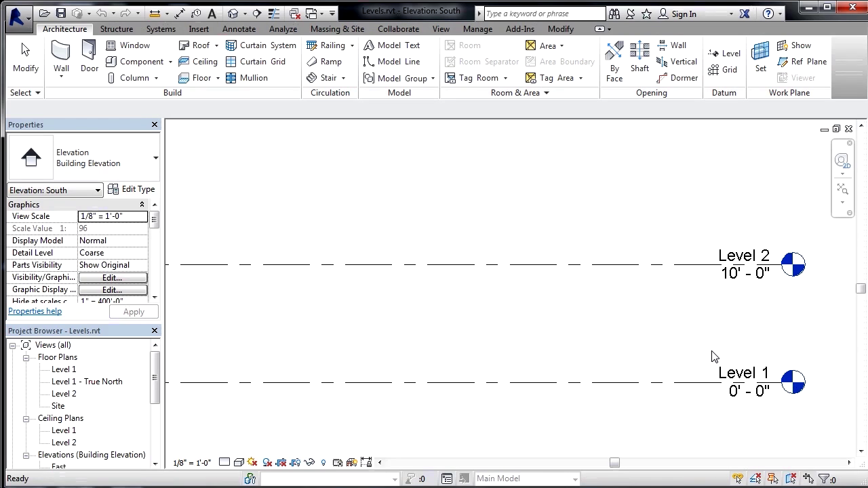
pyautogui.click(611, 315)
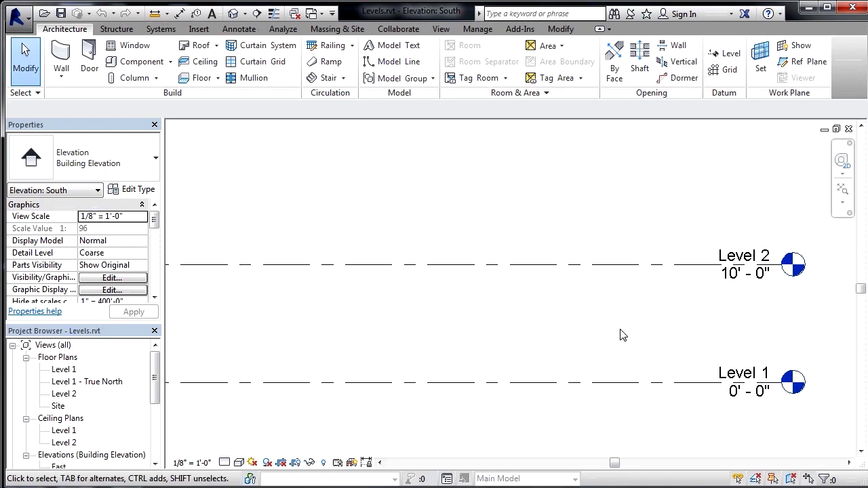
# Draw three new levels above Level 2, aligned with its ends, at elevations of about 16' 6", 24' and 30'.
pyautogui.scroll(-5, 679, 353)
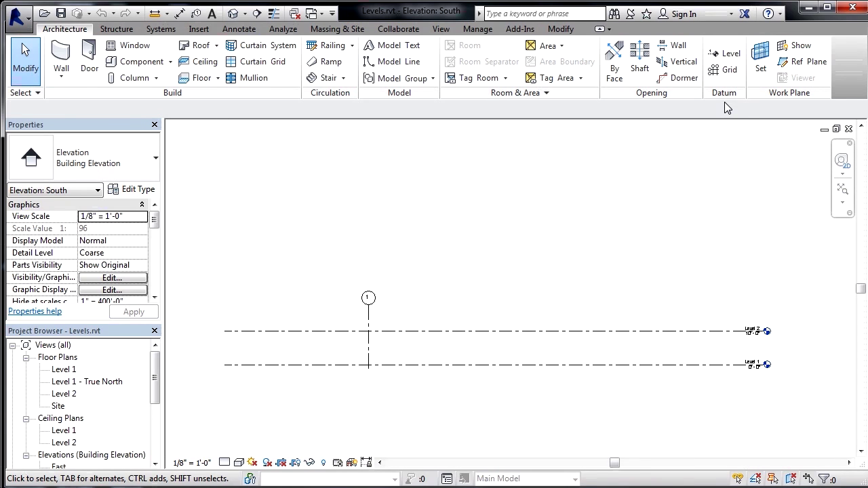
pyautogui.click(724, 54)
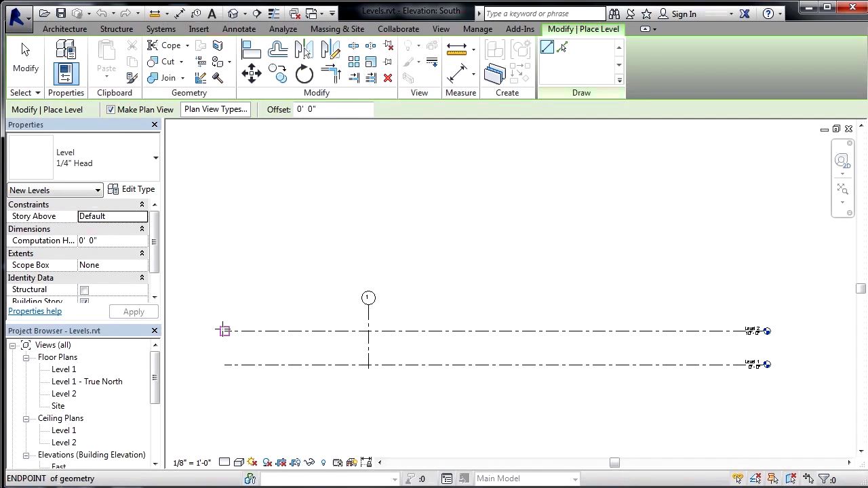
pyautogui.click(225, 310)
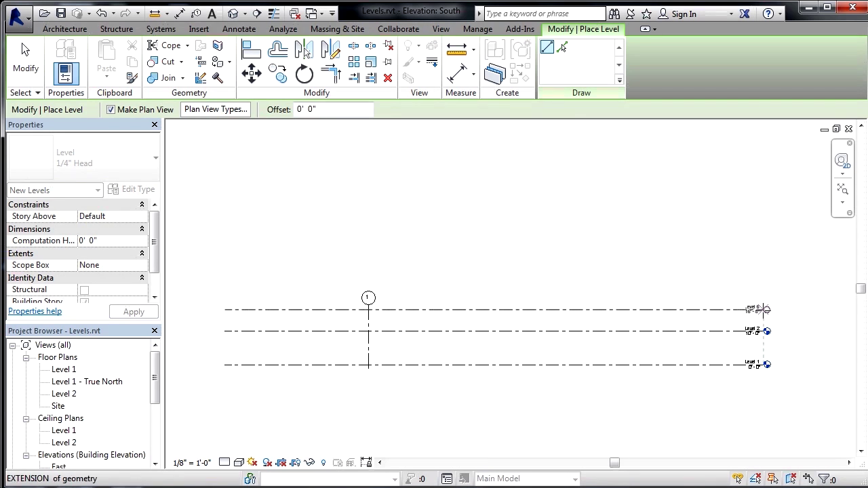
pyautogui.click(766, 309)
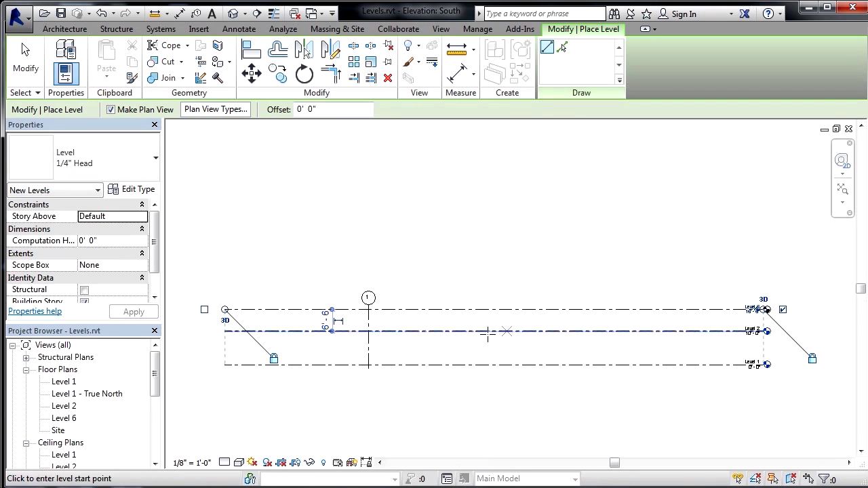
pyautogui.click(225, 284)
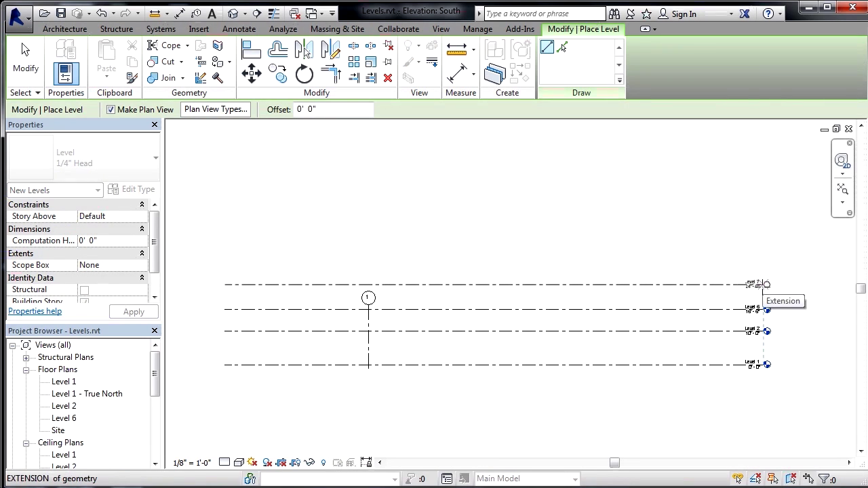
pyautogui.click(766, 284)
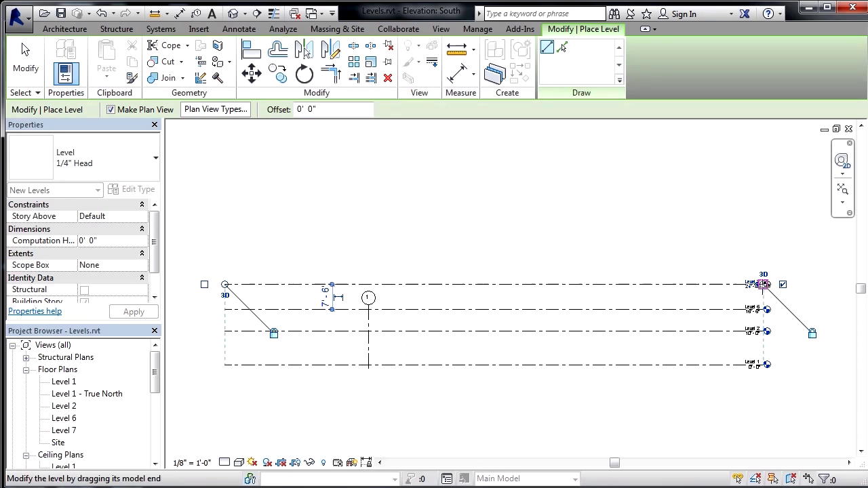
pyautogui.click(224, 263)
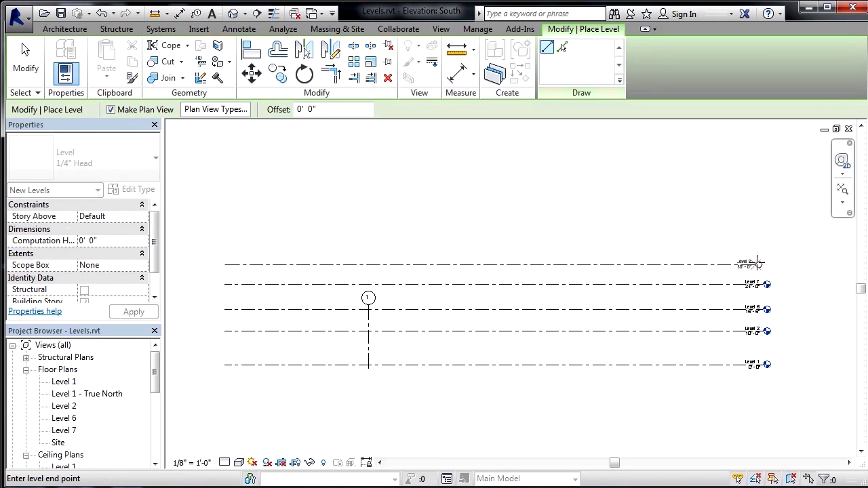
pyautogui.click(758, 264)
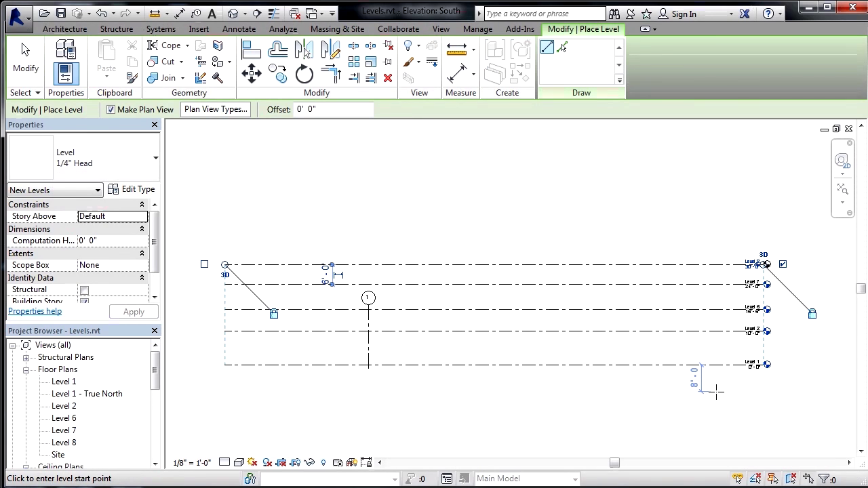
pyautogui.press('Escape')
pyautogui.press('Escape')
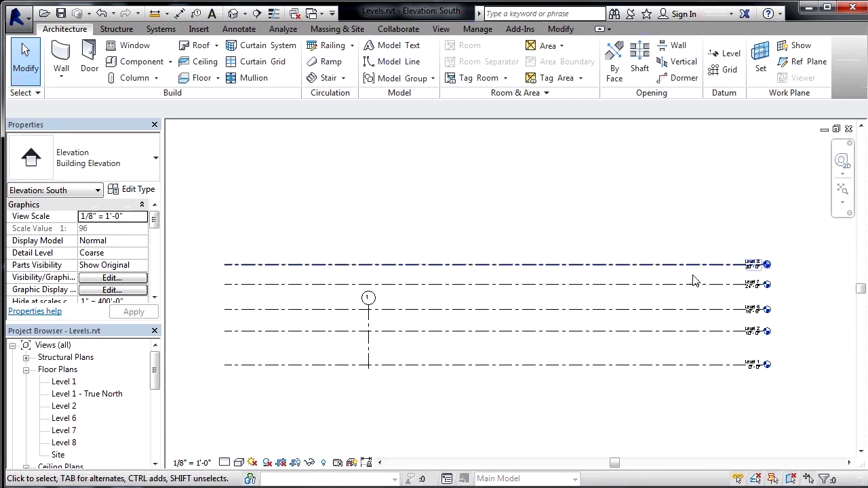
# Set the elevation of Level 6, the first level above Level 2, to 15'.
pyautogui.scroll(4, 814, 329)
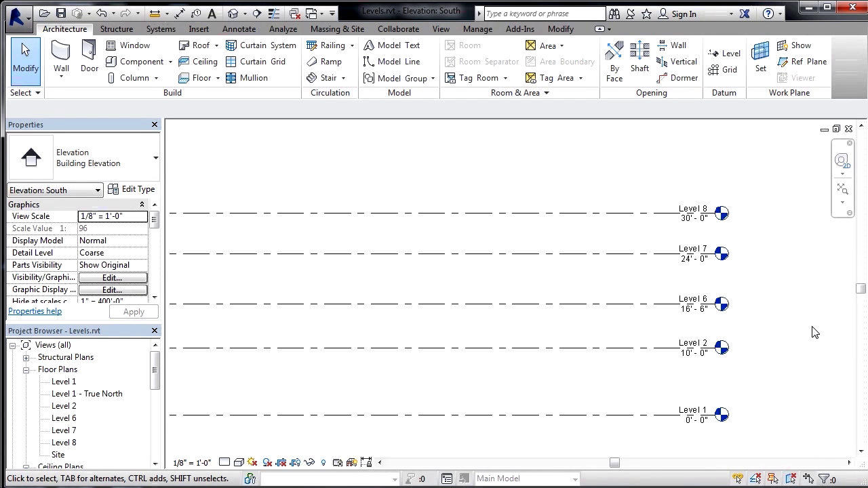
pyautogui.scroll(2, 814, 331)
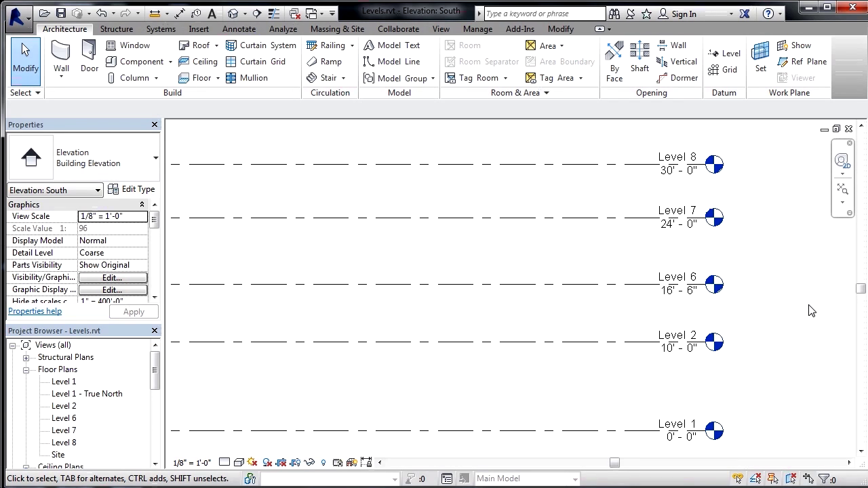
pyautogui.click(636, 290)
pyautogui.click(667, 296)
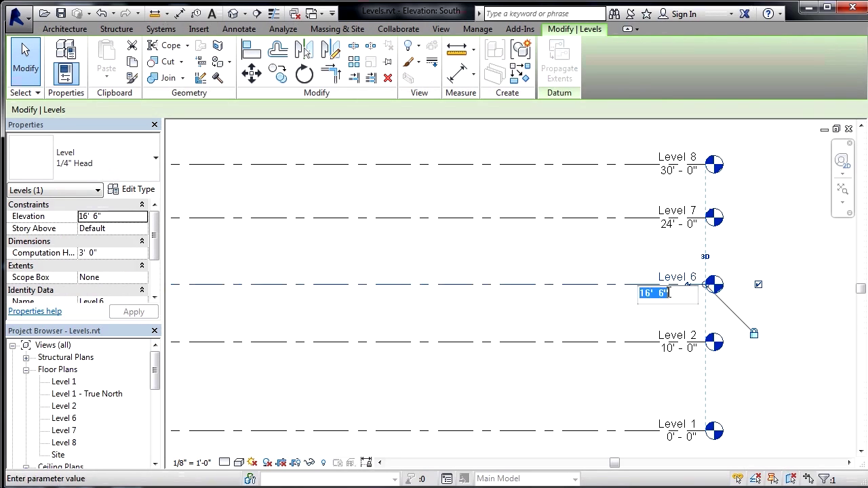
pyautogui.write('15')
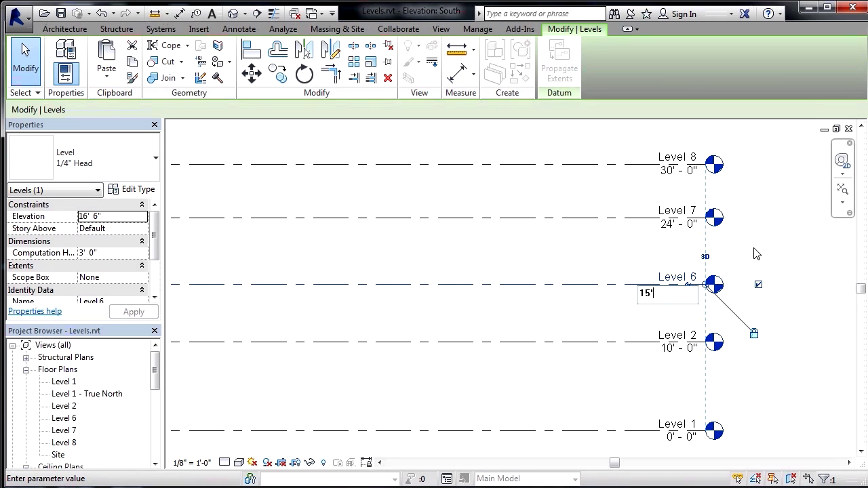
pyautogui.press('Return')
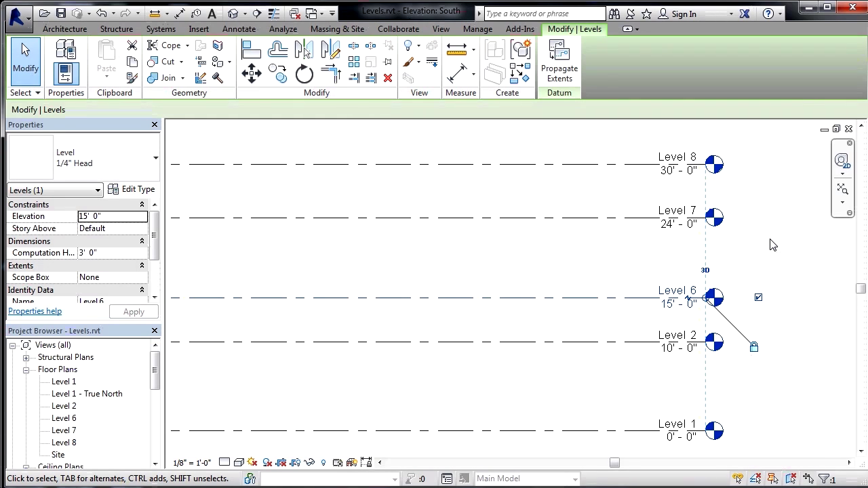
pyautogui.click(770, 246)
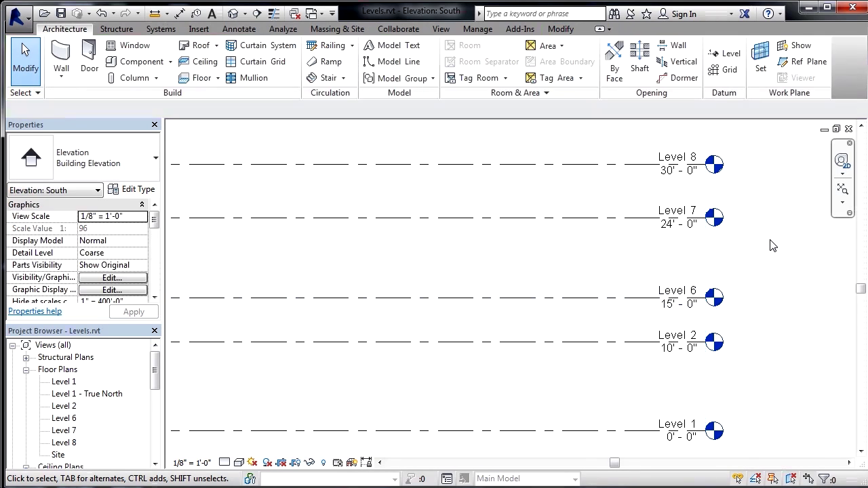
# Set the elevation of Level 7 to 20'.
pyautogui.click(637, 218)
pyautogui.click(675, 225)
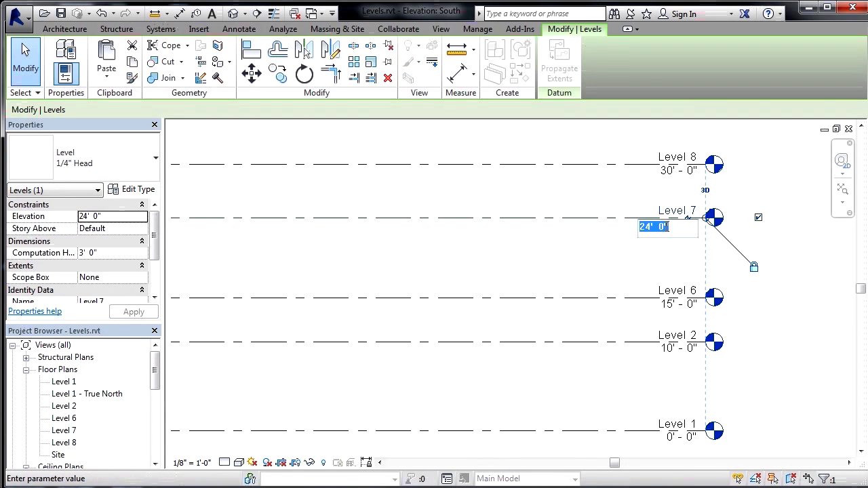
pyautogui.write('20')
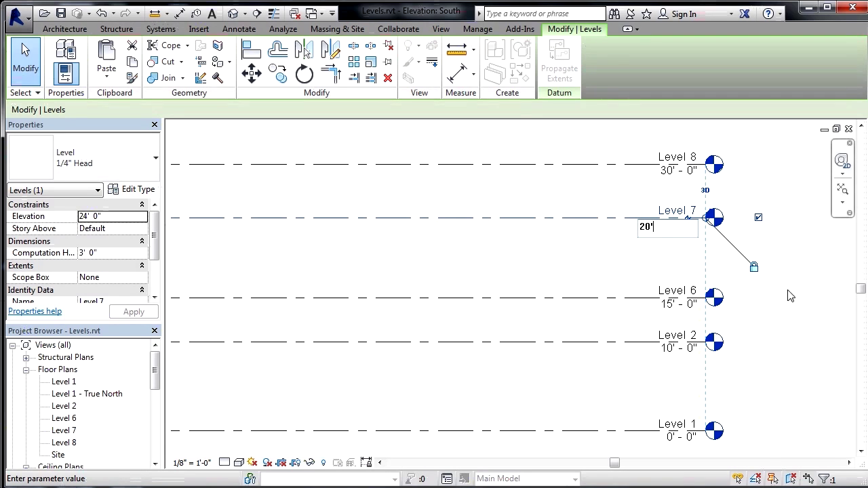
pyautogui.press('Return')
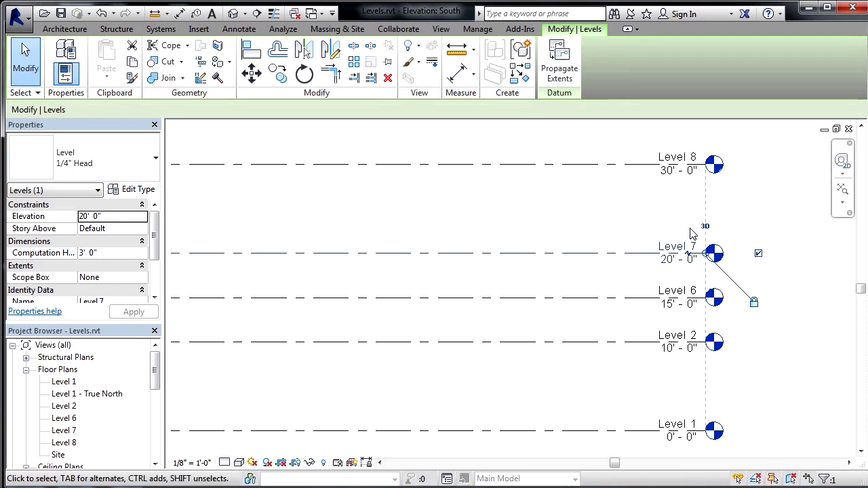
# Open the elevation of the topmost level, Level 8, for editing and accept it as 30'.
pyautogui.click(604, 164)
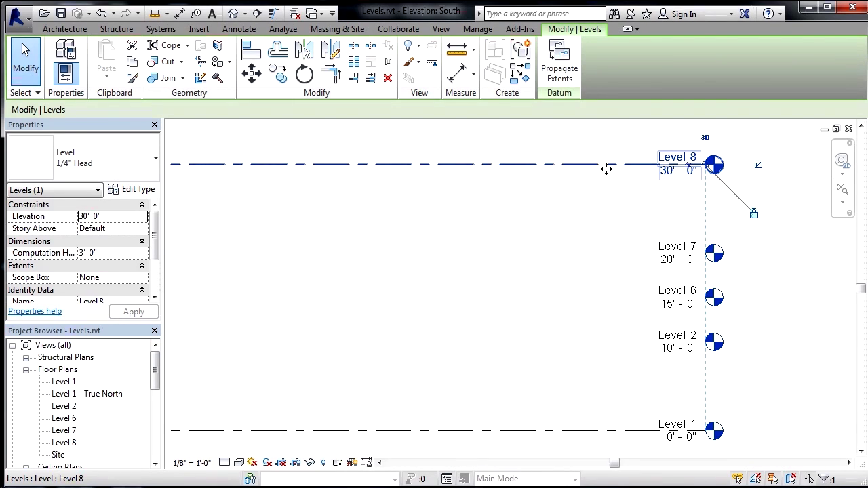
pyautogui.click(678, 171)
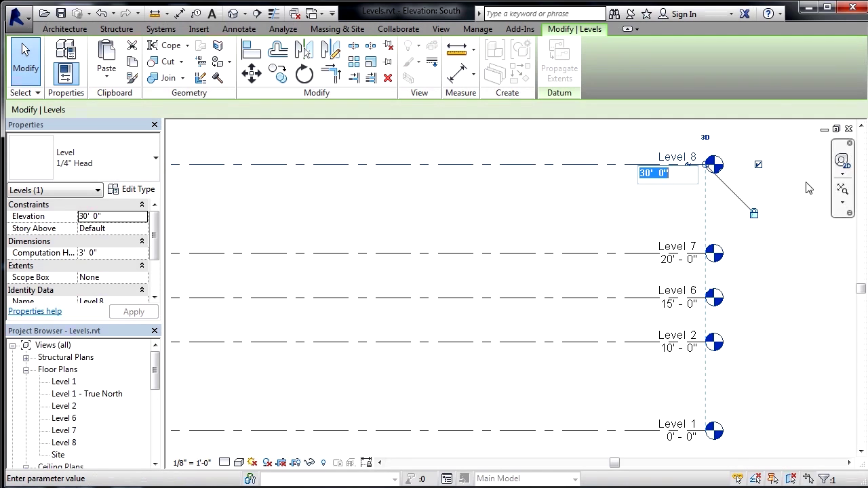
pyautogui.press('Return')
pyautogui.click(784, 315)
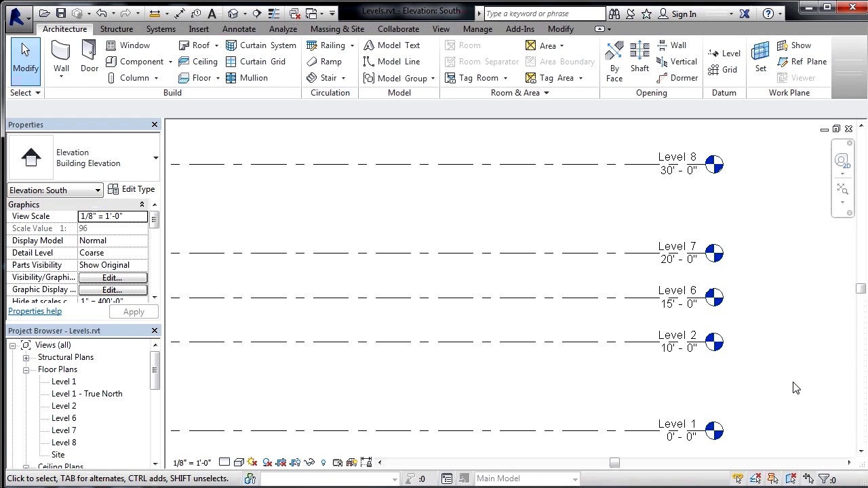
# Rename Level 1 as First Floor, including its corresponding views, and check the new name among the floor and ceiling plans.
pyautogui.click(641, 435)
pyautogui.click(676, 425)
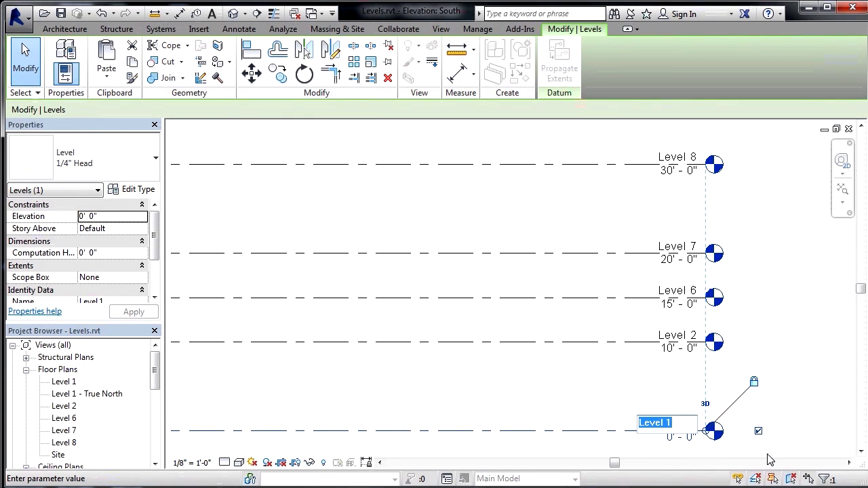
pyautogui.write('First Floor')
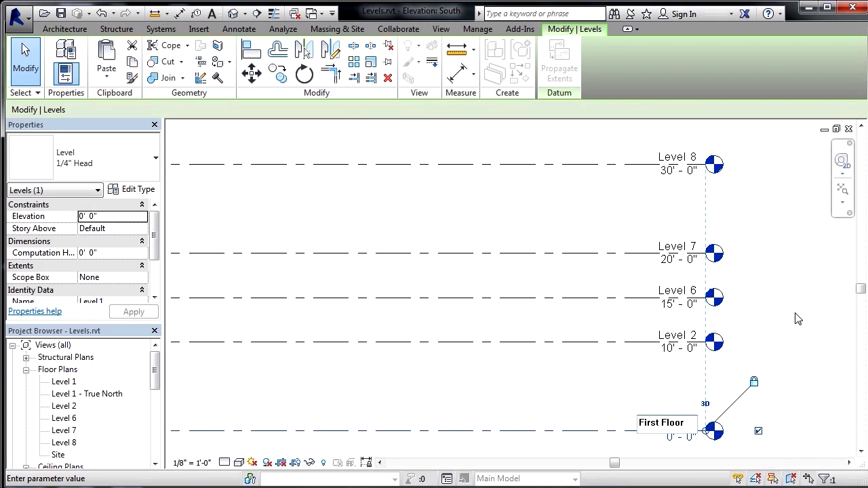
pyautogui.press('Return')
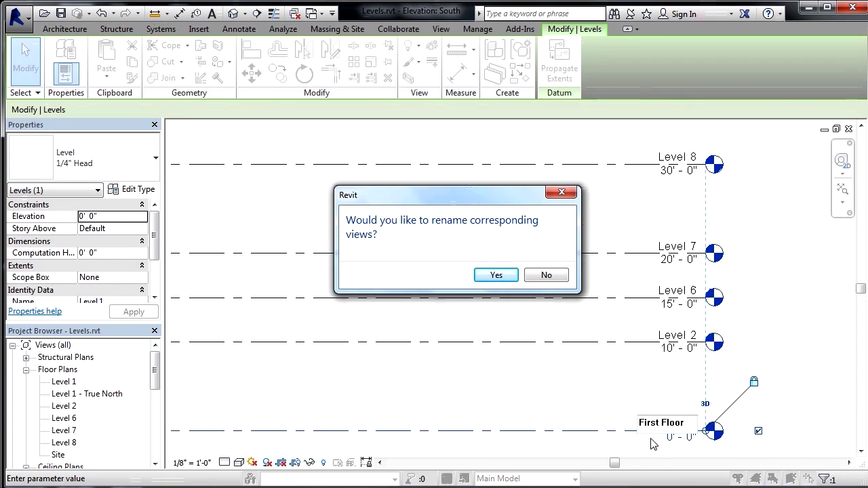
pyautogui.click(496, 276)
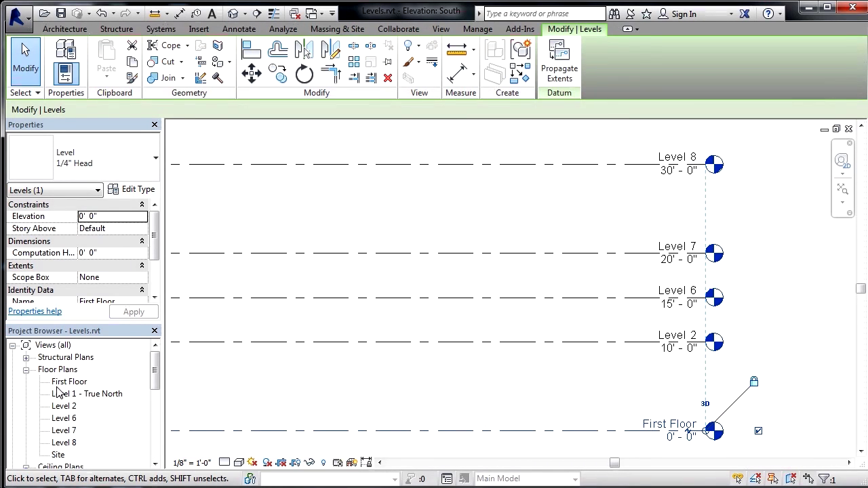
pyautogui.moveTo(155, 380); pyautogui.dragTo(154, 397)
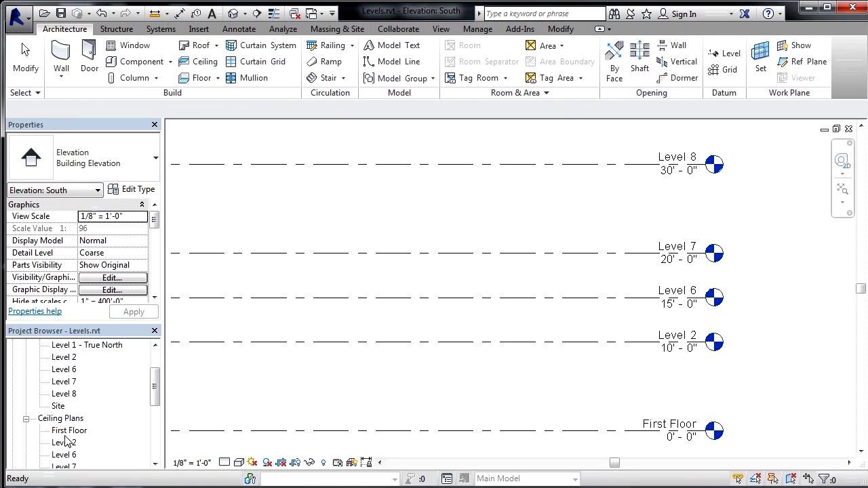
# Rename Level 2 as Second Floor, including its corresponding views, and check the new name among the floor and ceiling plans.
pyautogui.click(648, 347)
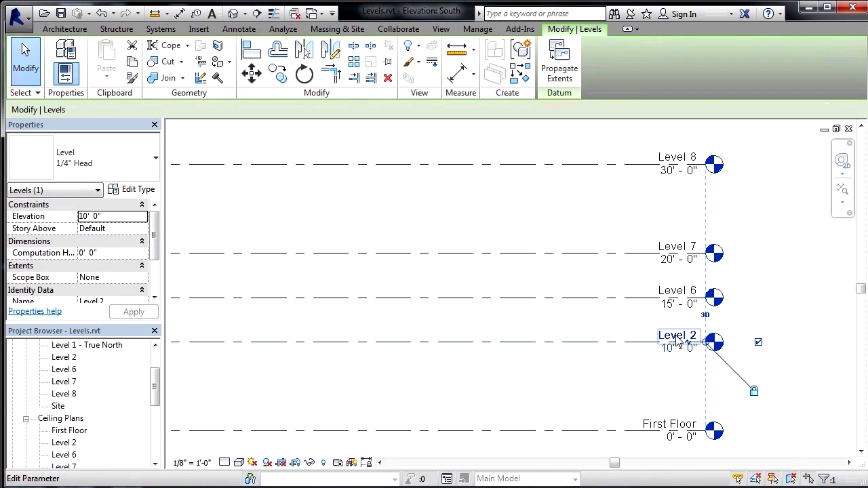
pyautogui.click(677, 336)
pyautogui.write('Second Floor')
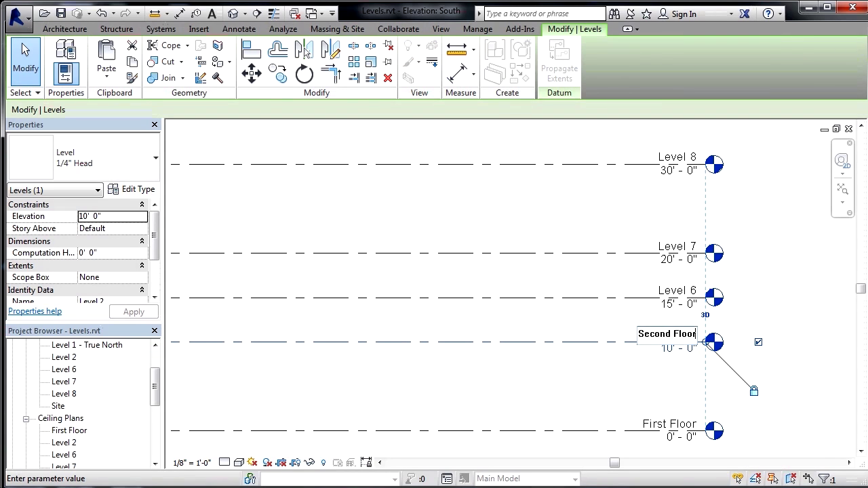
pyautogui.press('Return')
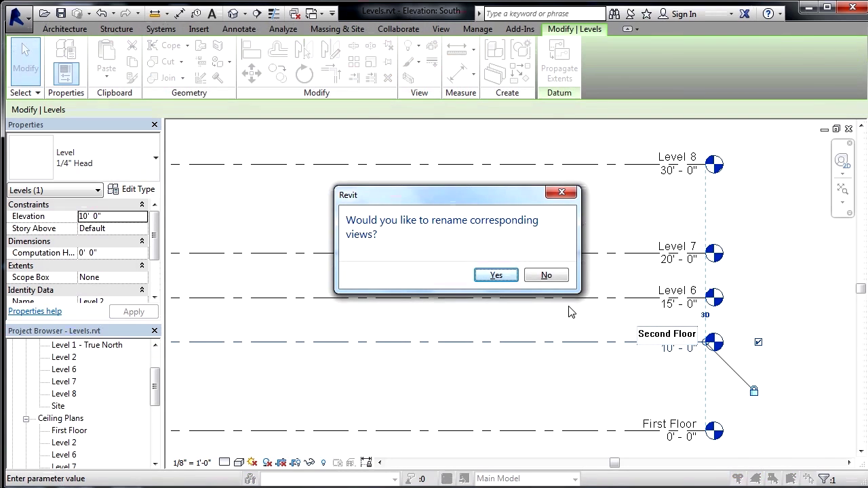
pyautogui.click(497, 275)
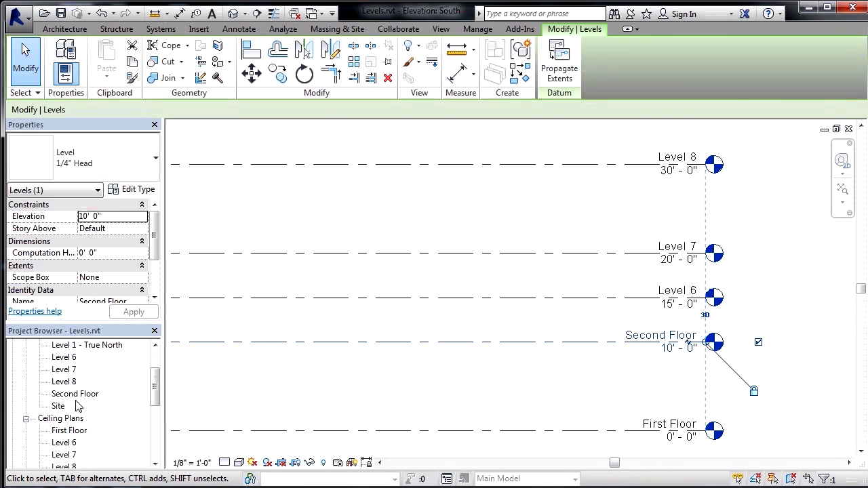
pyautogui.press('Escape')
pyautogui.scroll(-2, 156, 397)
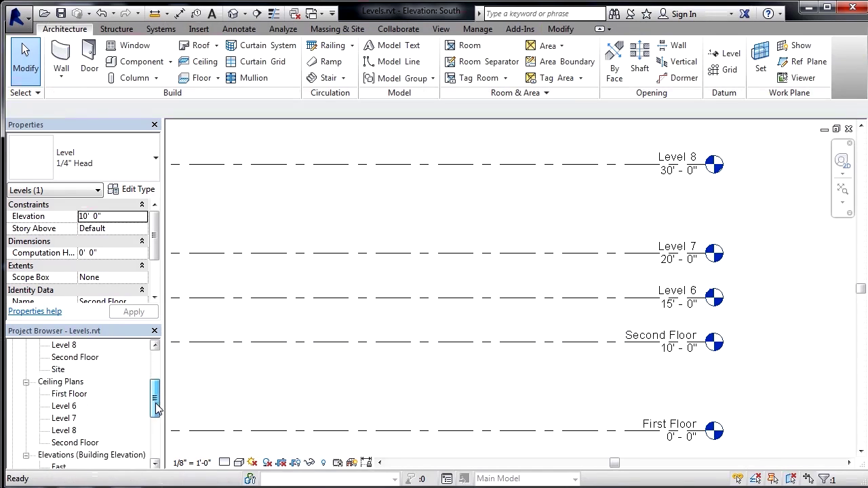
pyautogui.scroll(2, 156, 397)
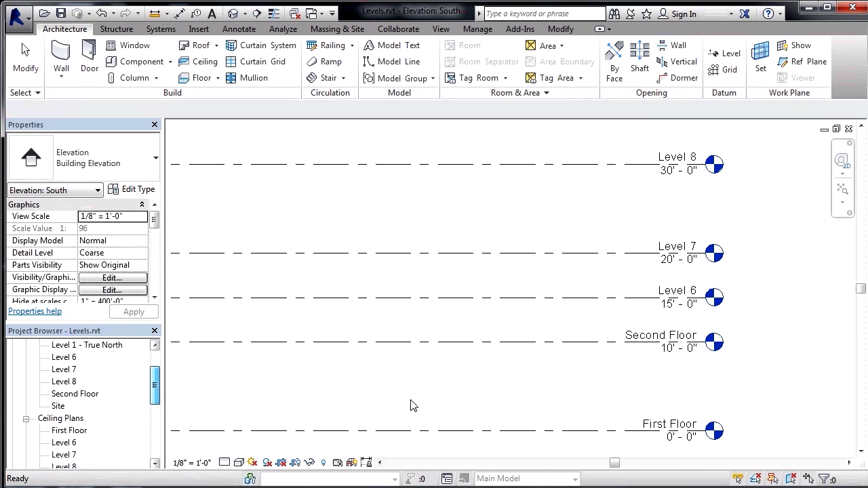
pyautogui.click(785, 385)
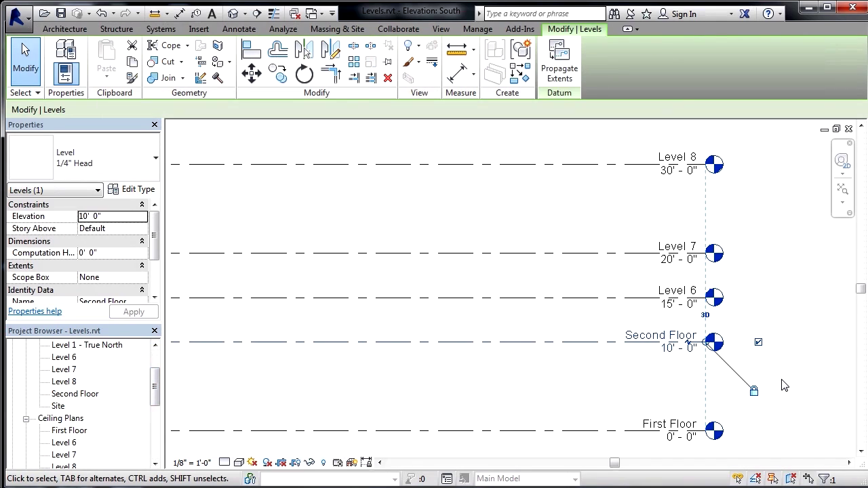
# Rename Level 6, the 15' level above Second Floor, as Roof 1, including its corresponding views.
pyautogui.click(676, 294)
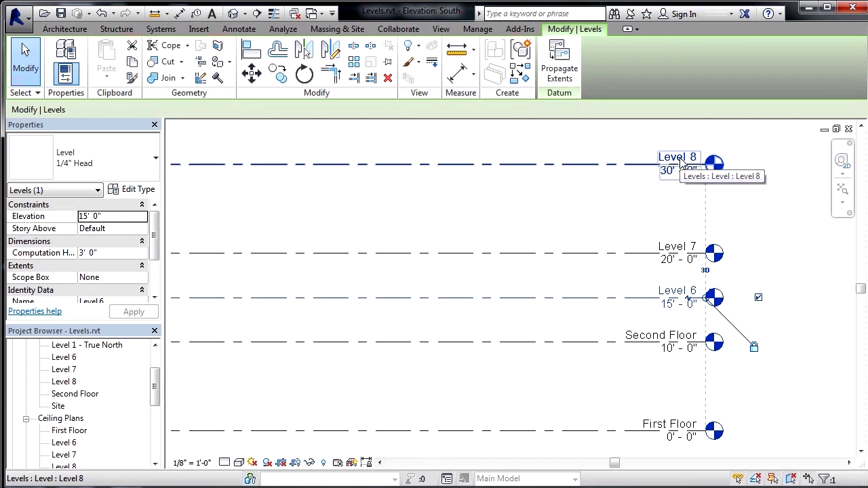
pyautogui.click(675, 293)
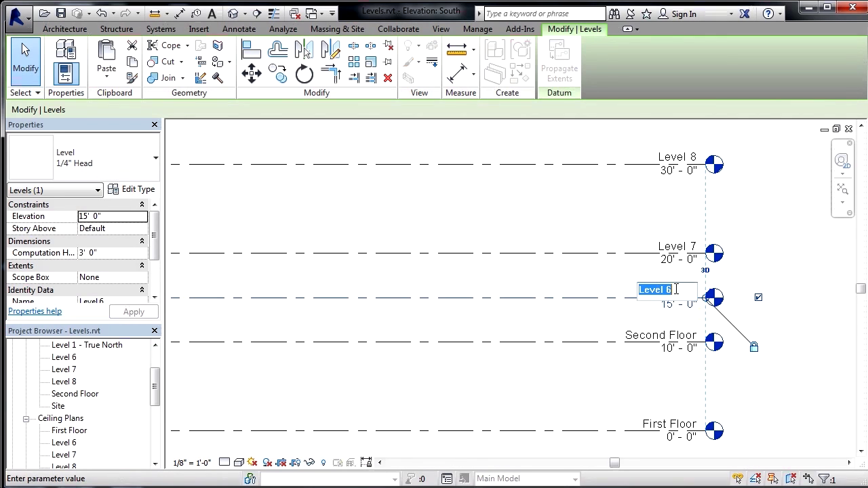
pyautogui.write('Roof 1')
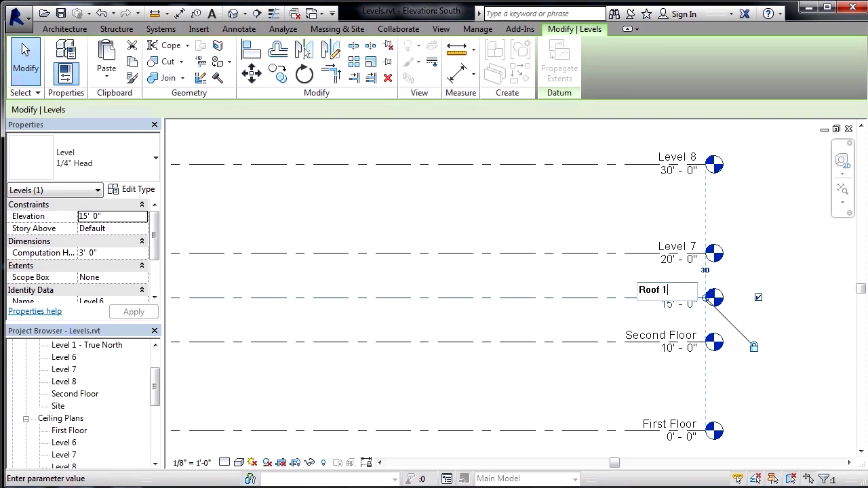
pyautogui.press('Return')
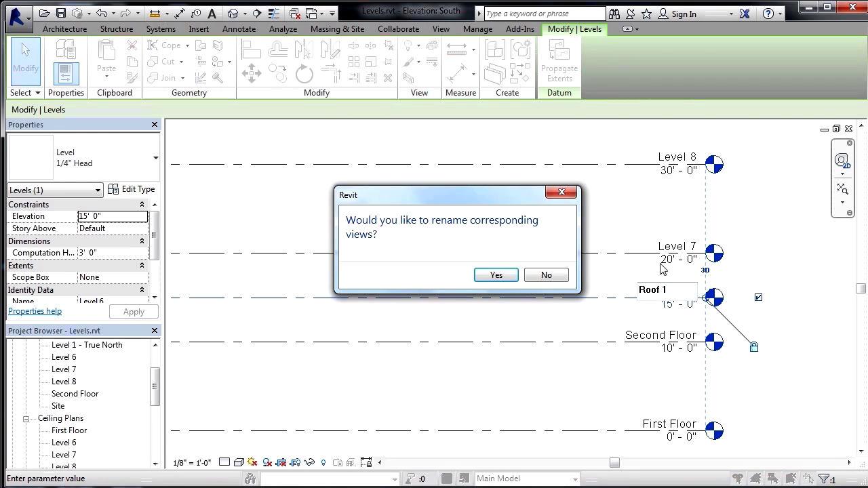
pyautogui.click(496, 275)
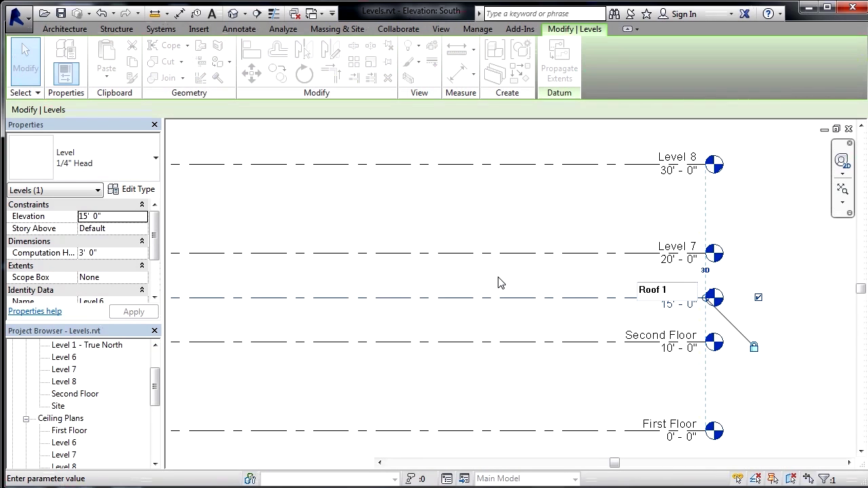
# Rename Level 7, the 20' level, as Roof 2, including its corresponding views.
pyautogui.click(675, 246)
pyautogui.click(675, 246)
pyautogui.write('Roof 2')
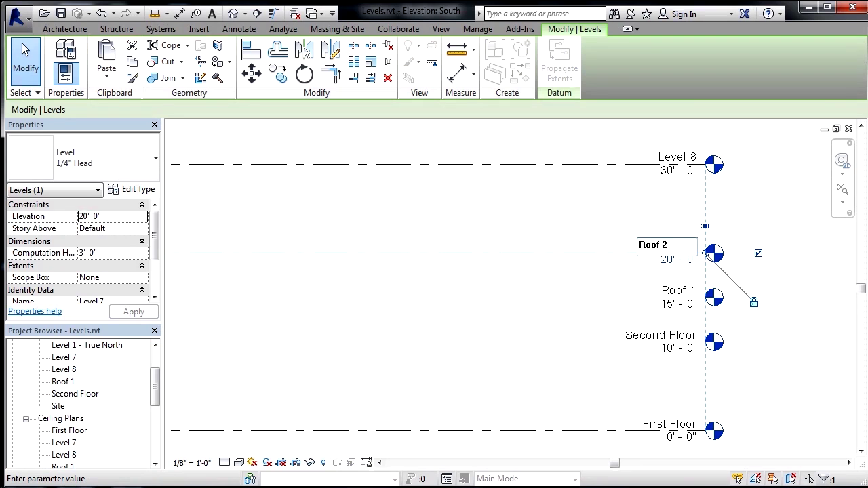
pyautogui.press('Return')
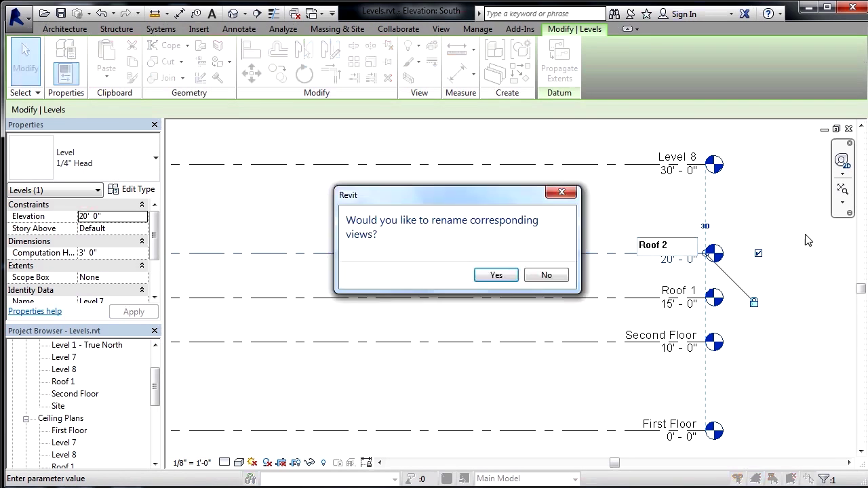
pyautogui.click(496, 275)
pyautogui.click(759, 187)
# Rename the topmost level, Level 8, as Roof 3 with its corresponding views, and check the names in the floor and ceiling plans.
pyautogui.click(678, 157)
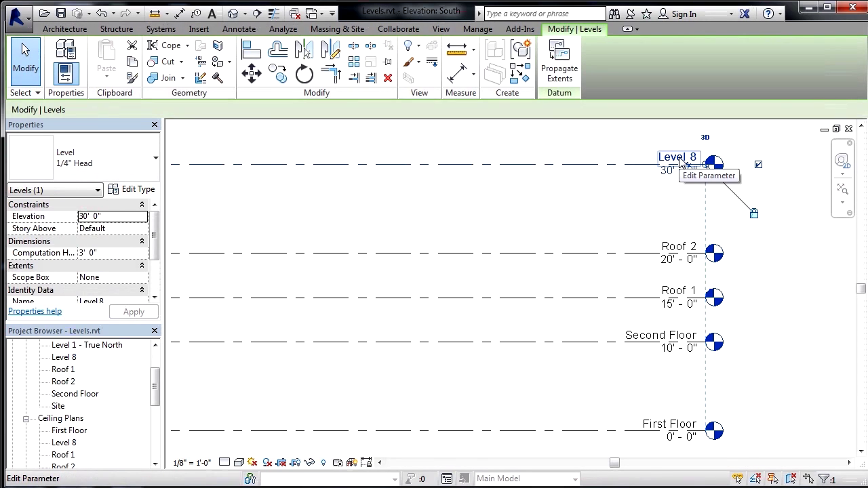
pyautogui.click(678, 157)
pyautogui.write('Roof 3')
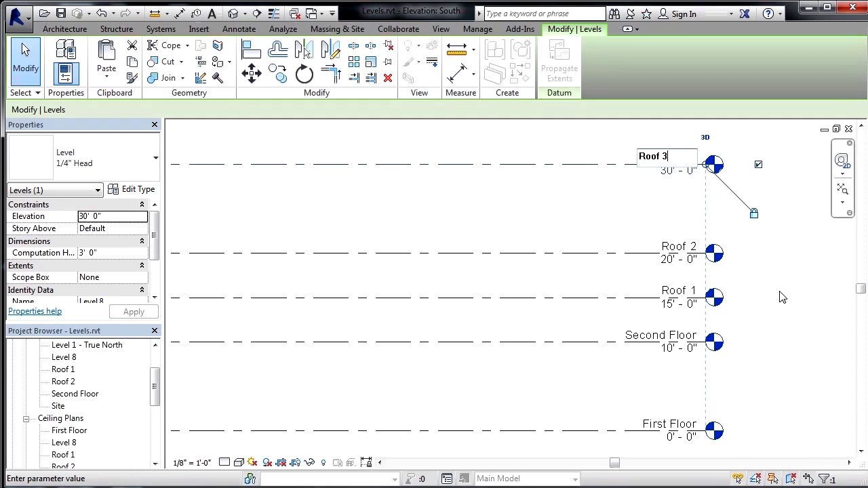
pyautogui.press('Return')
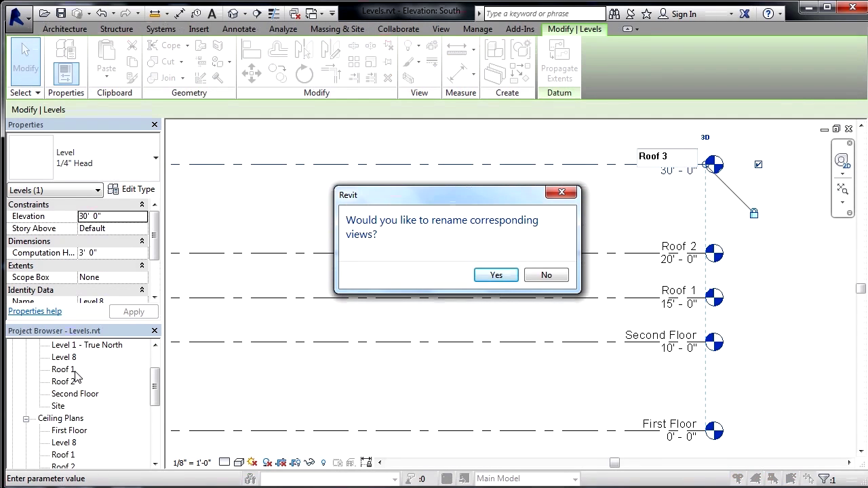
pyautogui.click(497, 275)
pyautogui.moveTo(156, 392); pyautogui.dragTo(156, 380)
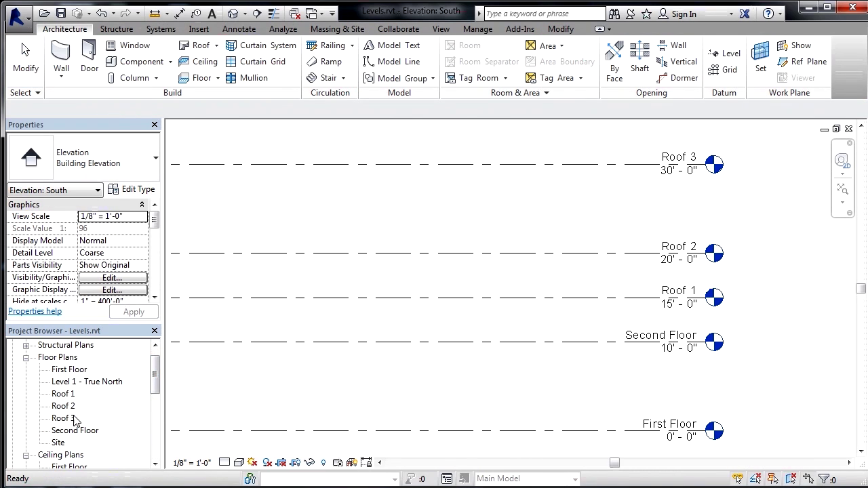
pyautogui.moveTo(156, 375); pyautogui.dragTo(157, 398)
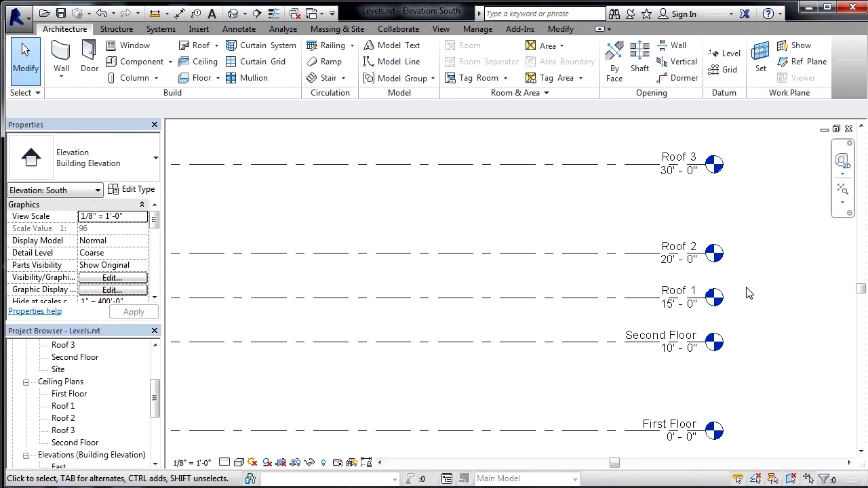
# Show the level head at the left end of the Roof 3 level line and inspect it up close.
pyautogui.scroll(-5, 760, 317)
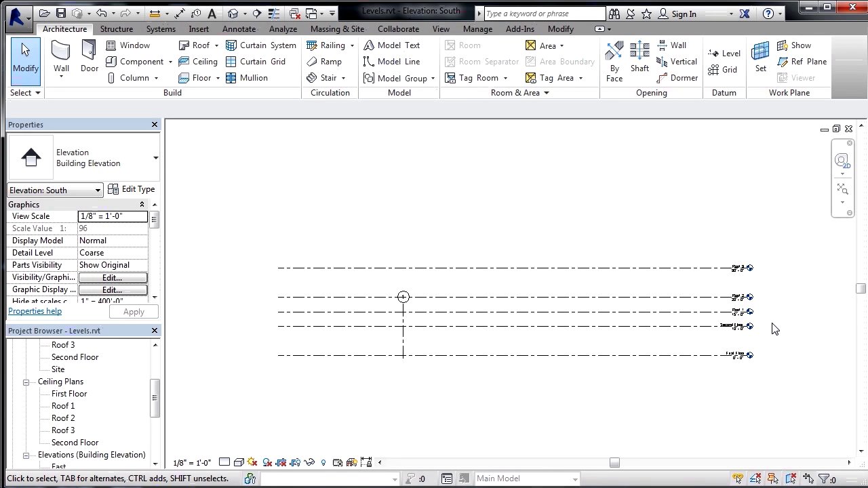
pyautogui.scroll(2, 773, 327)
pyautogui.scroll(1, 597, 274)
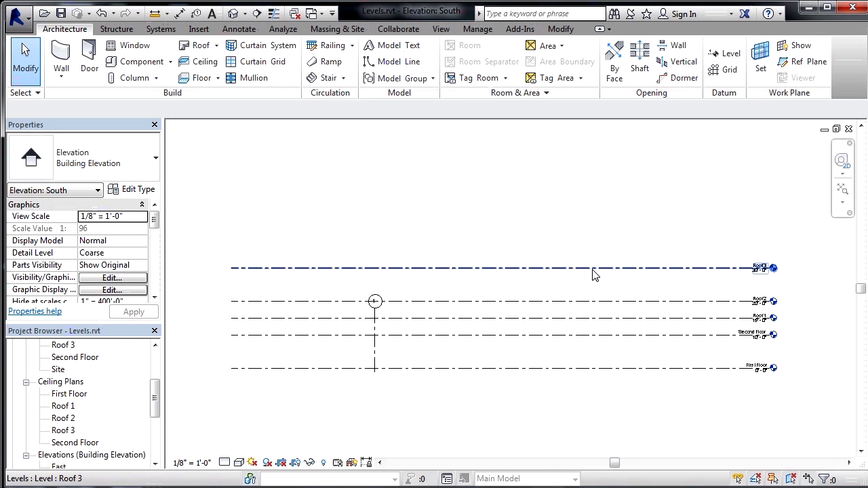
pyautogui.click(237, 268)
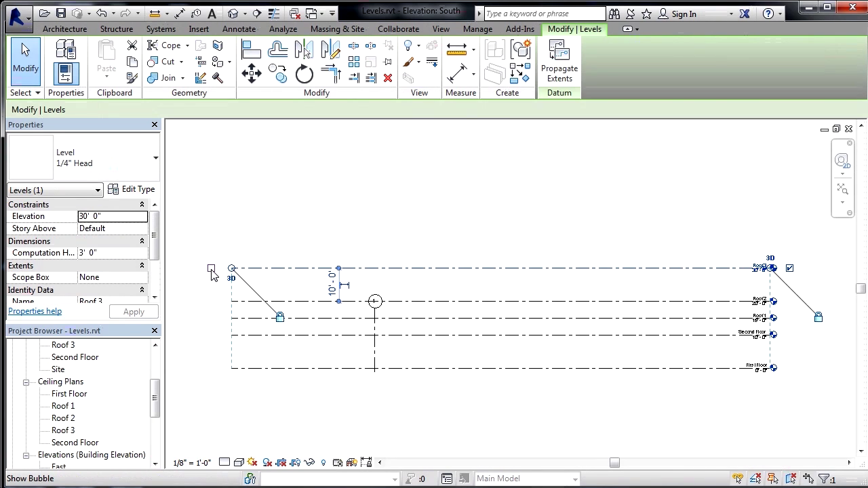
pyautogui.click(211, 268)
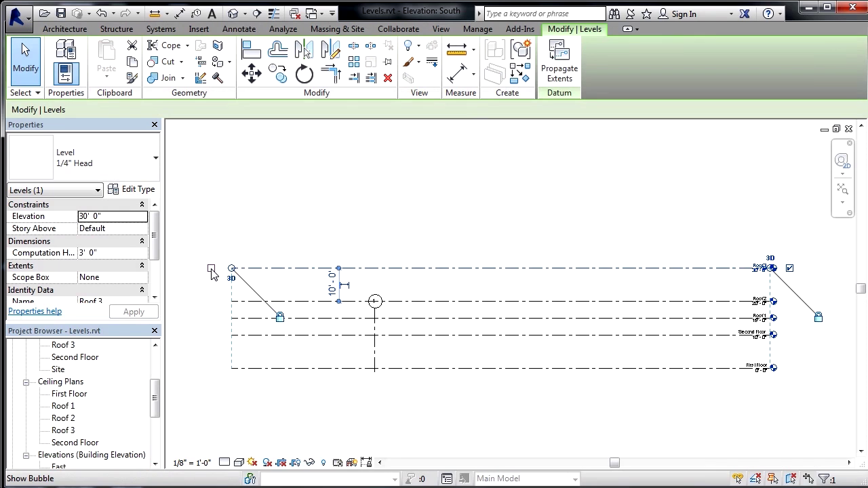
pyautogui.click(210, 312)
pyautogui.scroll(5, 224, 272)
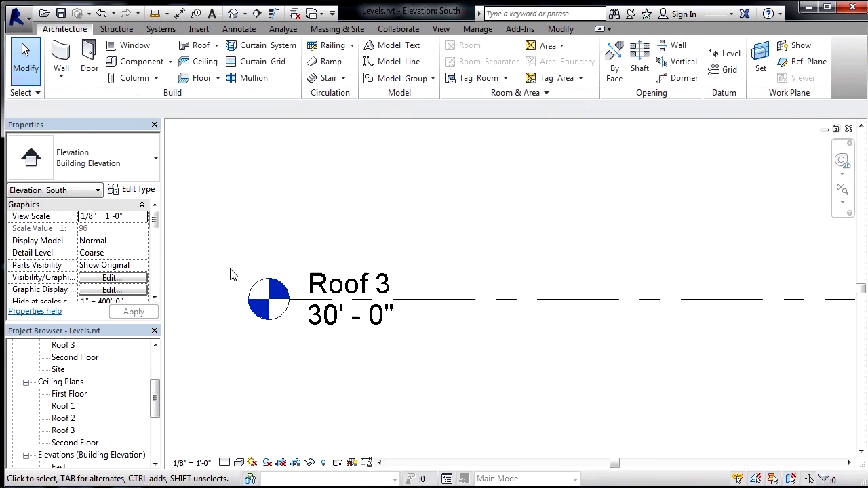
pyautogui.scroll(-5, 337, 275)
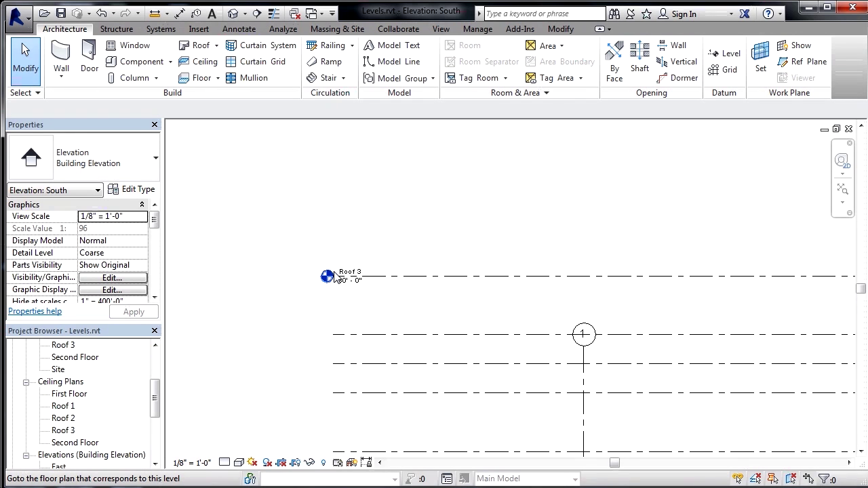
# Hide the level head at the right end of the Roof 3 level line.
pyautogui.click(588, 273)
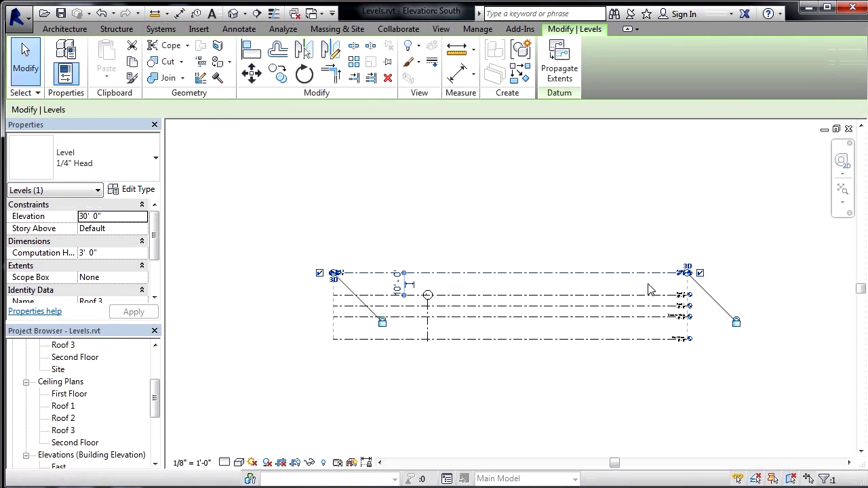
pyautogui.click(700, 274)
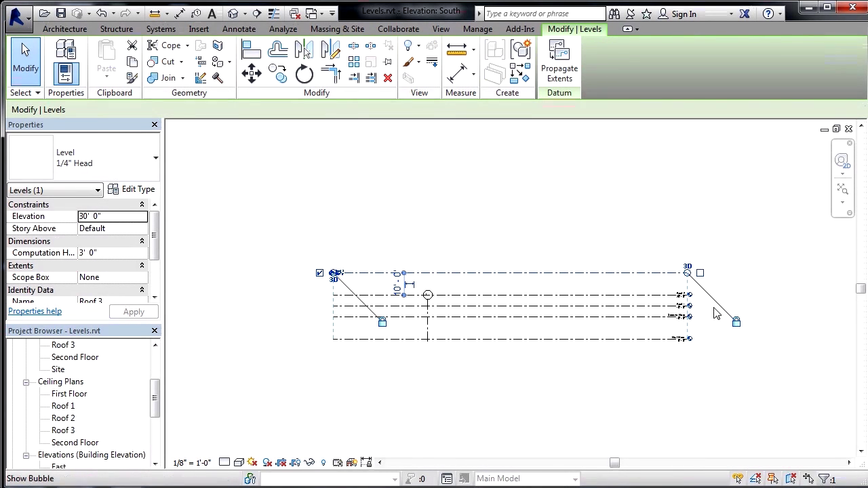
pyautogui.click(732, 400)
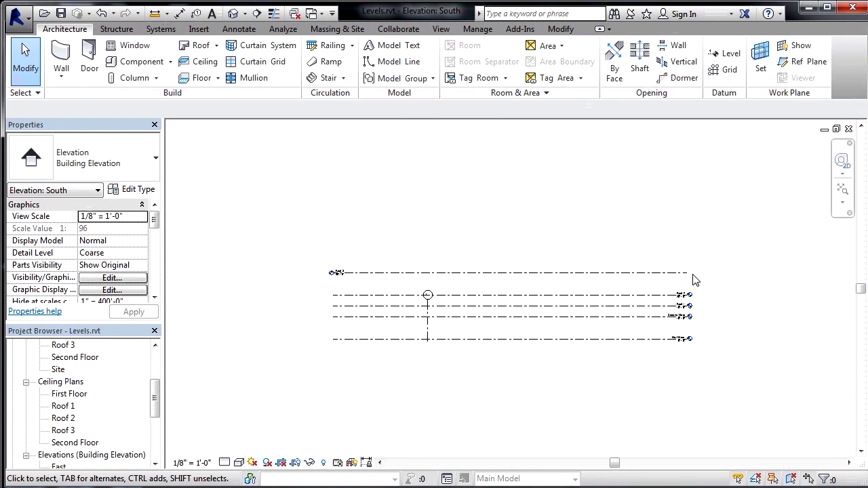
# Hide the level head at the left end of the Roof 3 line and show the one at its right end again.
pyautogui.click(416, 273)
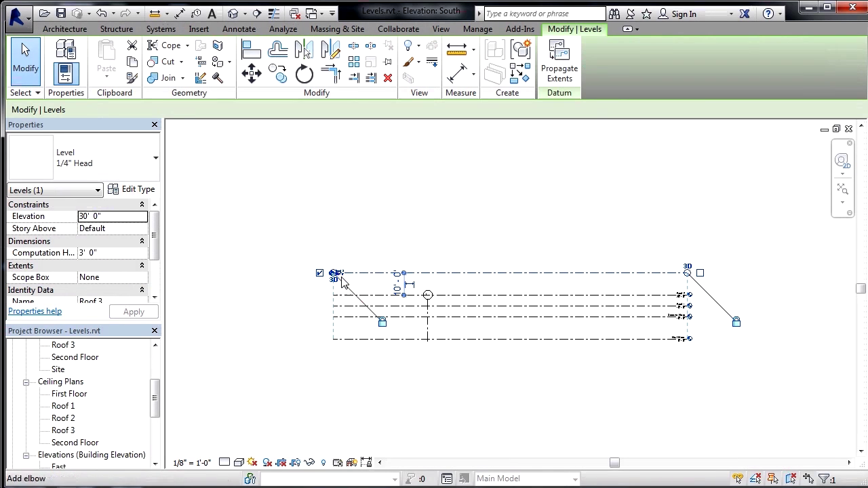
pyautogui.click(317, 277)
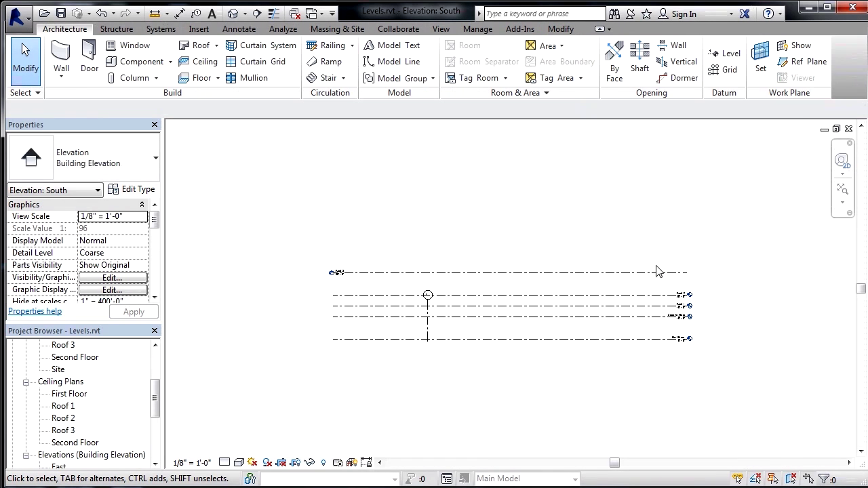
pyautogui.click(395, 277)
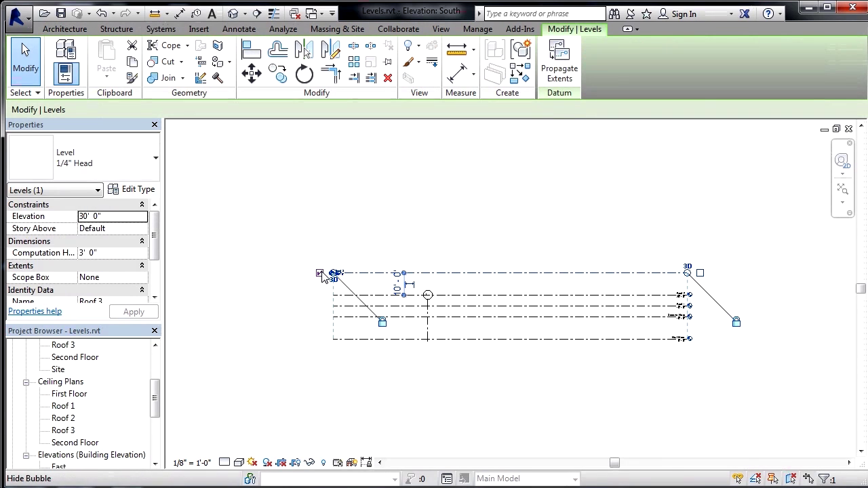
pyautogui.click(493, 255)
pyautogui.click(573, 273)
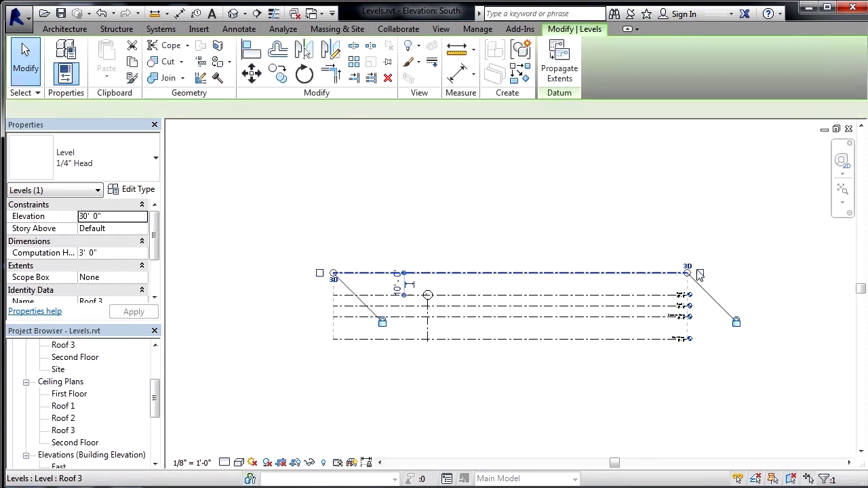
pyautogui.click(701, 273)
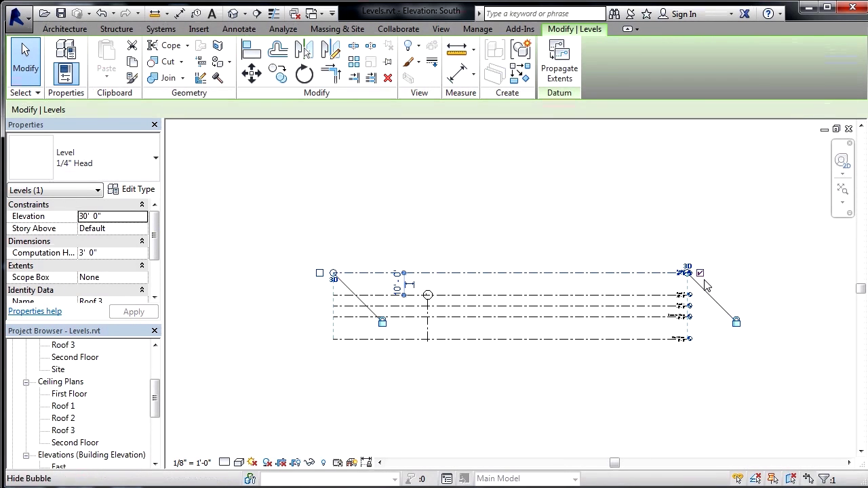
pyautogui.scroll(3, 709, 326)
pyautogui.click(731, 372)
pyautogui.scroll(3, 726, 256)
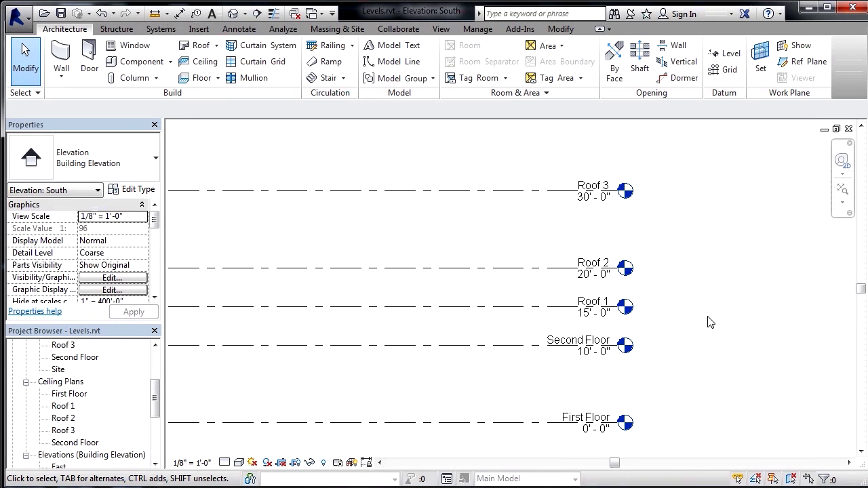
pyautogui.scroll(2, 594, 331)
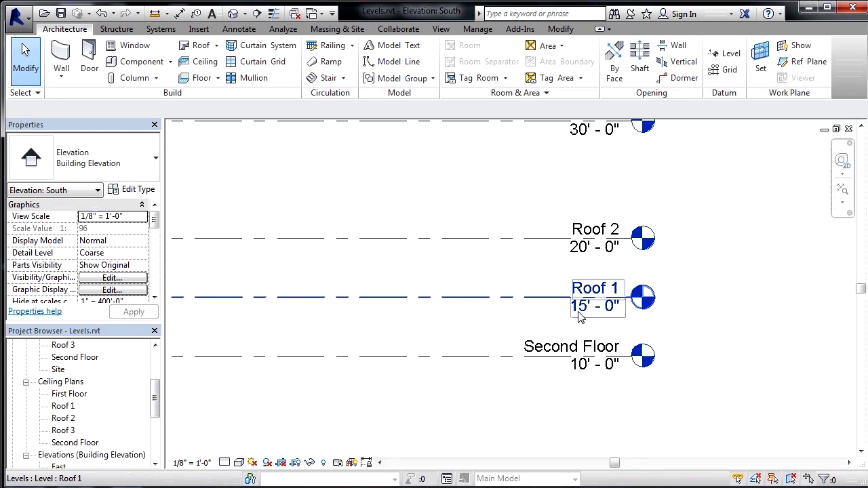
# Add an elbow to the Second Floor level head and shift its bend points to form a vertical jog with a lowered label.
pyautogui.click(503, 363)
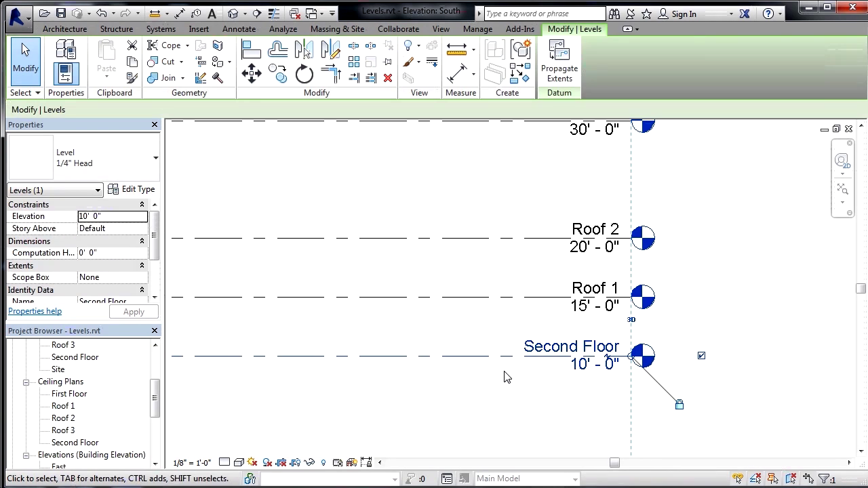
pyautogui.scroll(2, 580, 374)
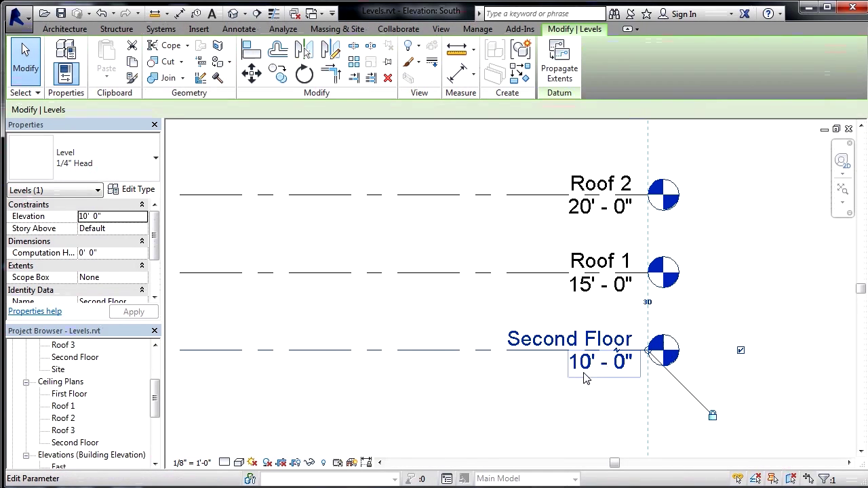
pyautogui.click(618, 356)
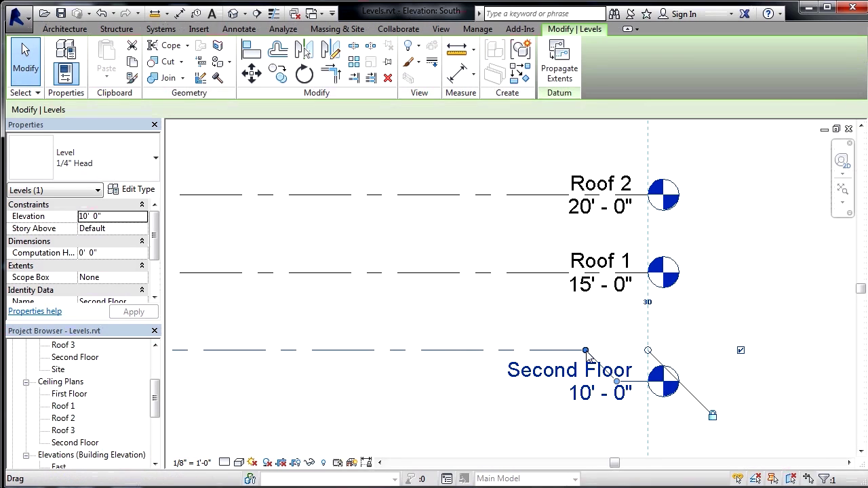
pyautogui.moveTo(587, 354); pyautogui.dragTo(482, 351)
pyautogui.moveTo(570, 384); pyautogui.dragTo(434, 402)
pyautogui.click(430, 403)
pyautogui.scroll(-2, 613, 364)
# Adjust the length of all aligned level lines together by moving the right model end of the First Floor level line.
pyautogui.click(543, 394)
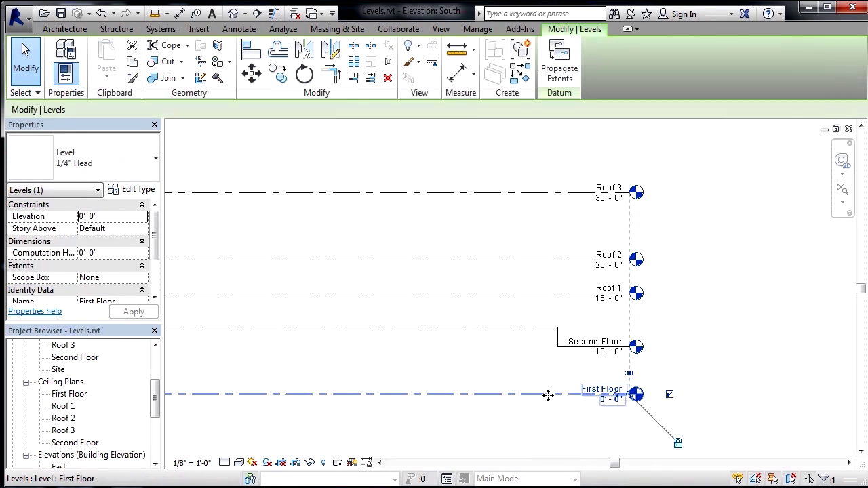
pyautogui.scroll(2, 643, 398)
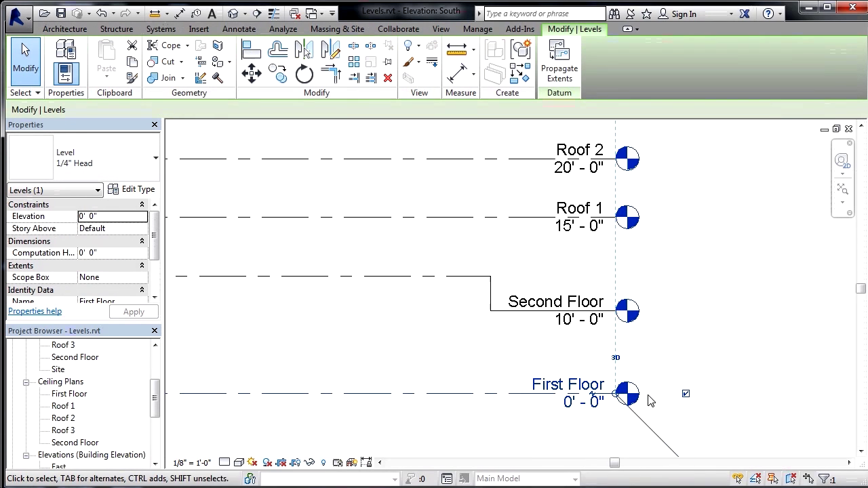
pyautogui.scroll(1, 667, 393)
pyautogui.scroll(1, 667, 393)
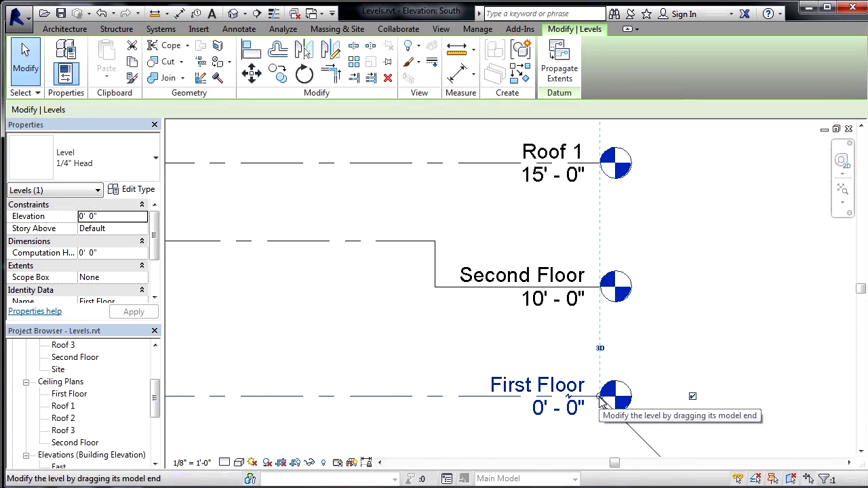
pyautogui.moveTo(606, 403); pyautogui.dragTo(713, 281)
pyautogui.moveTo(600, 396); pyautogui.dragTo(742, 363)
pyautogui.scroll(-3, 747, 405)
pyautogui.scroll(-1, 651, 407)
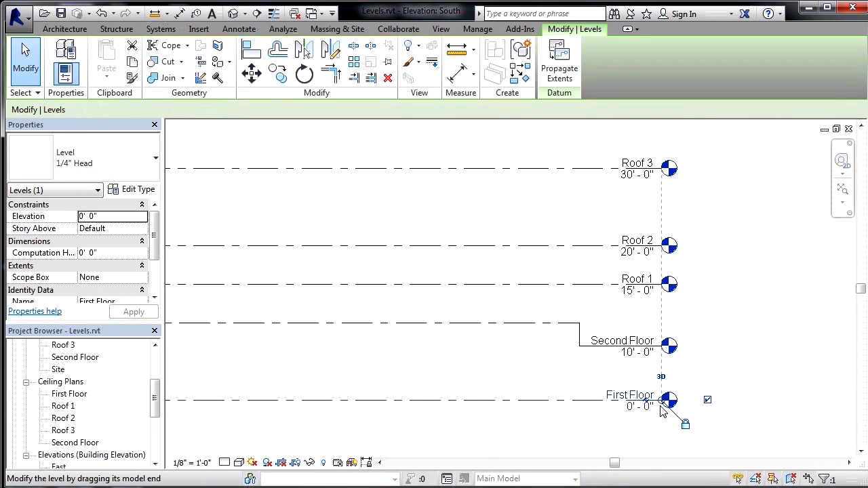
pyautogui.moveTo(663, 404)
pyautogui.mouseDown()
pyautogui.moveTo(696, 402)
pyautogui.moveTo(630, 403)
pyautogui.moveTo(652, 404)
pyautogui.mouseUp()
pyautogui.click(722, 353)
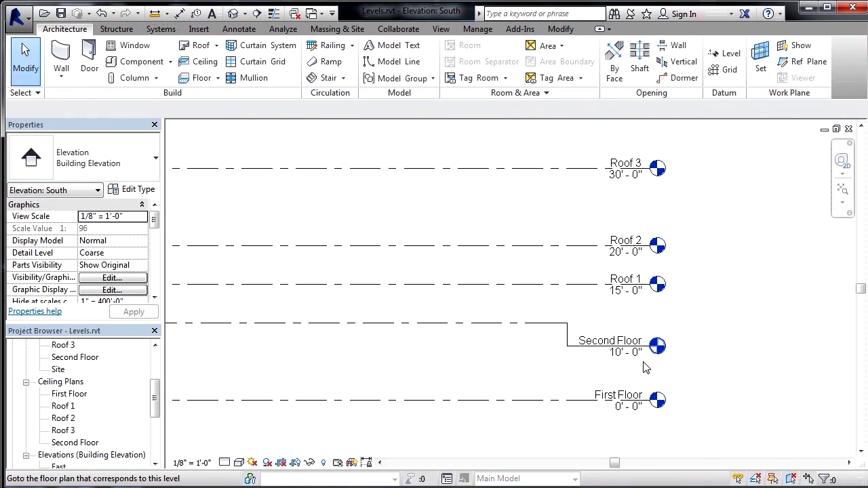
# Examine the alignment lock and end controls at both ends of the First Floor level line.
pyautogui.click(572, 402)
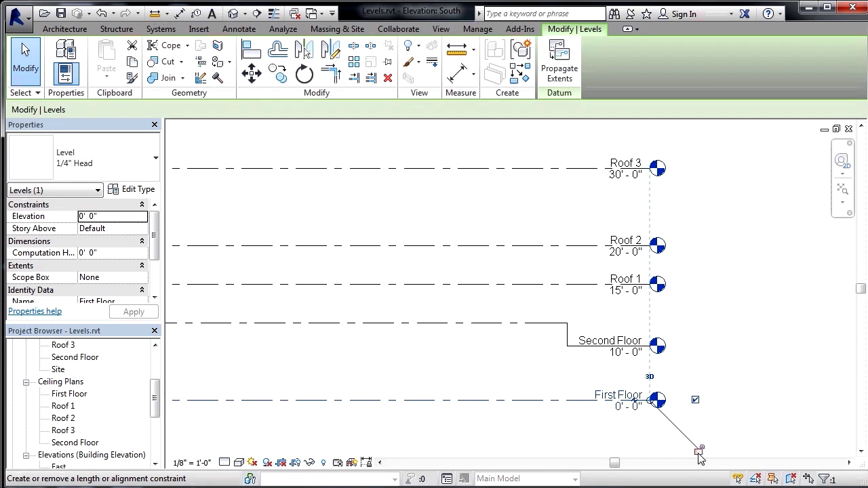
pyautogui.moveTo(650, 405)
pyautogui.mouseDown()
pyautogui.moveTo(745, 406)
pyautogui.moveTo(578, 402)
pyautogui.moveTo(652, 402)
pyautogui.mouseUp()
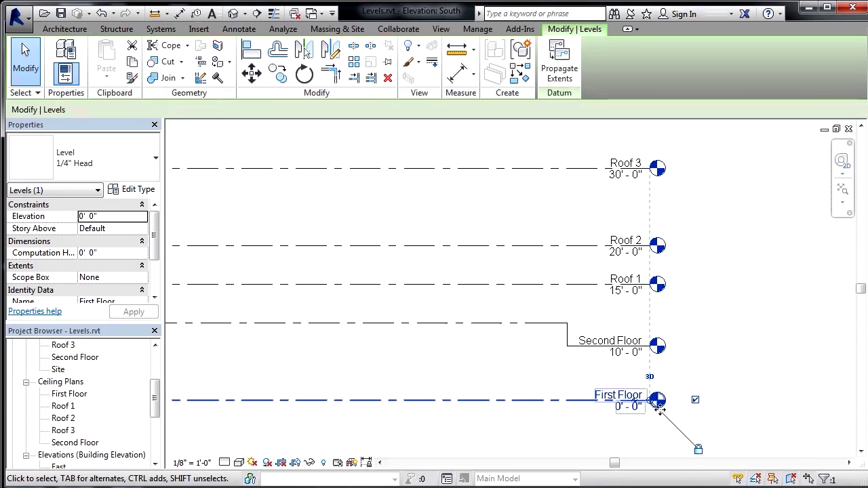
pyautogui.moveTo(652, 401)
pyautogui.mouseDown()
pyautogui.moveTo(580, 401)
pyautogui.moveTo(651, 402)
pyautogui.mouseUp()
pyautogui.scroll(-3, 821, 416)
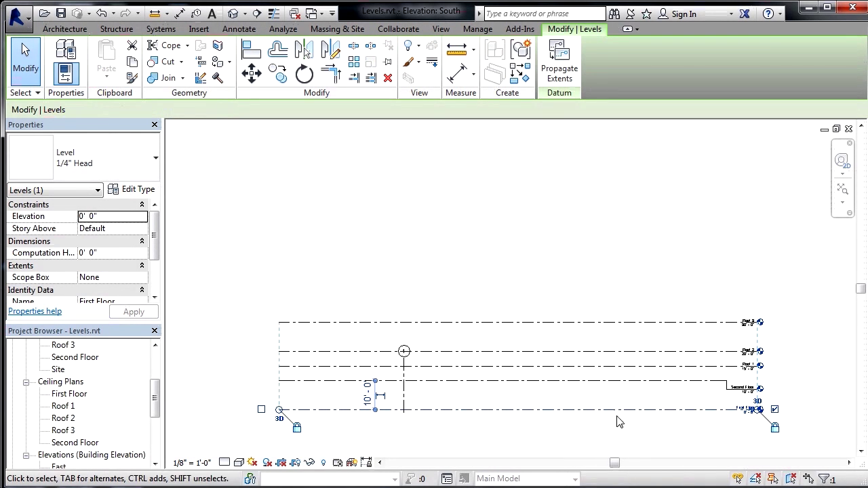
pyautogui.scroll(3, 577, 417)
pyautogui.click(588, 432)
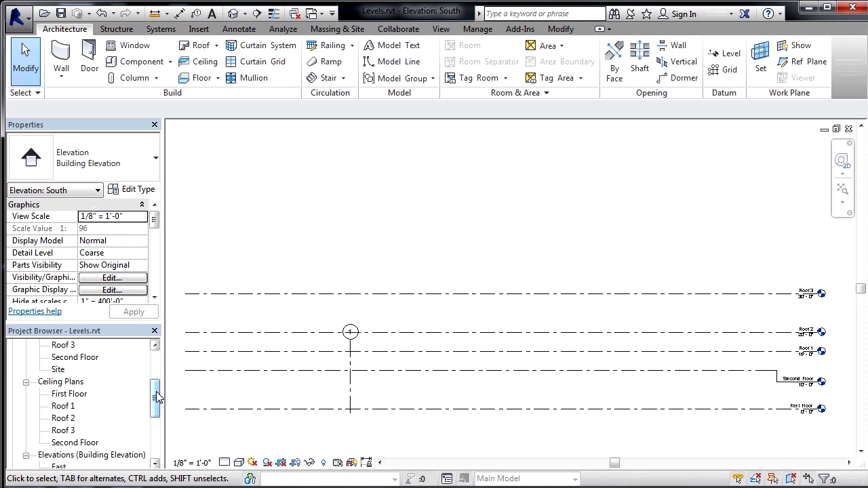
# Draw a short vertical Exterior - Brick on Mtl. Stud wall beside grid 1 in the Roof 1 floor plan, with an unconnected height of 20'.
pyautogui.moveTo(154, 399); pyautogui.dragTo(162, 375)
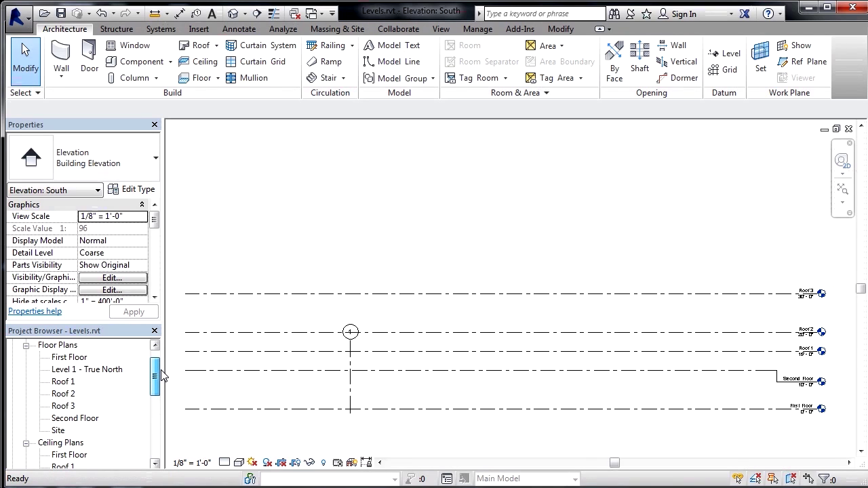
pyautogui.doubleClick(64, 382)
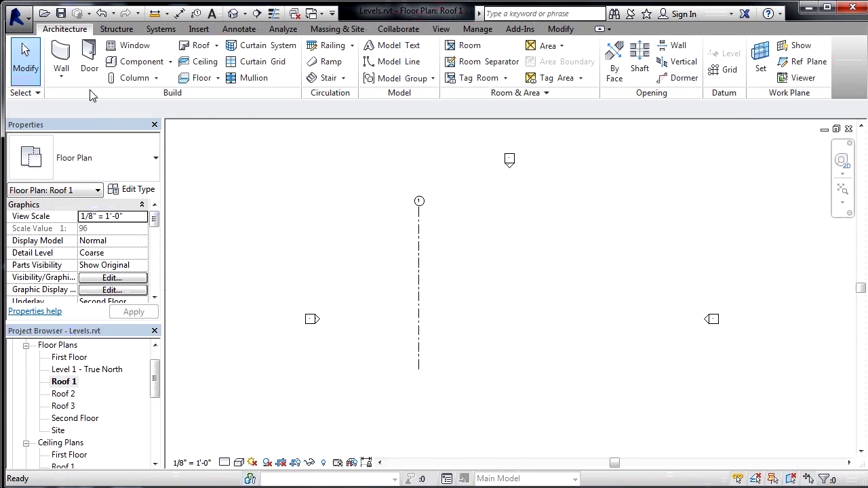
pyautogui.click(65, 57)
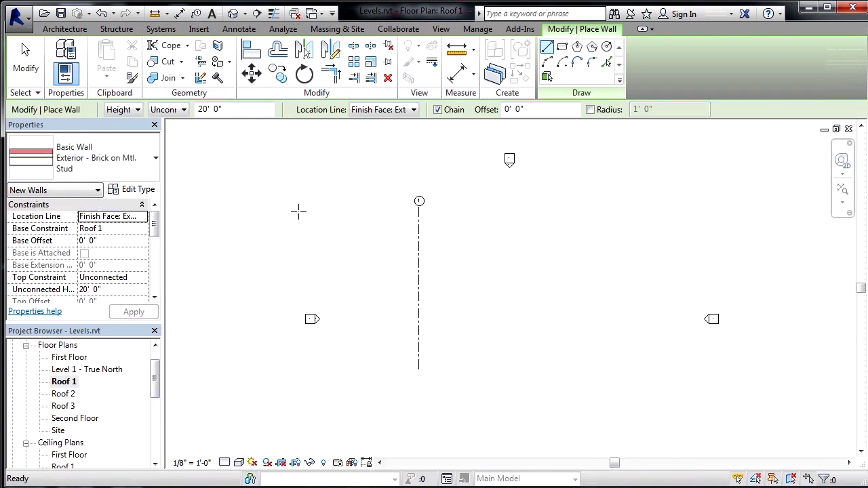
pyautogui.click(458, 226)
pyautogui.click(460, 272)
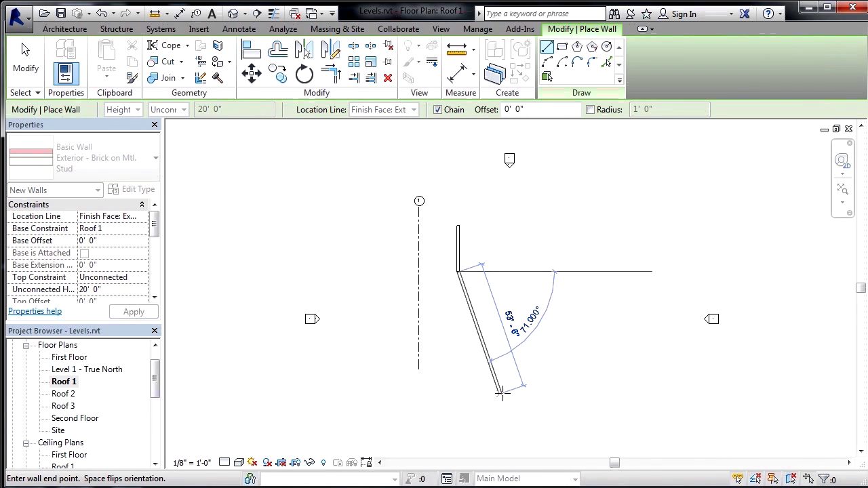
pyautogui.press('Escape')
pyautogui.press('Escape')
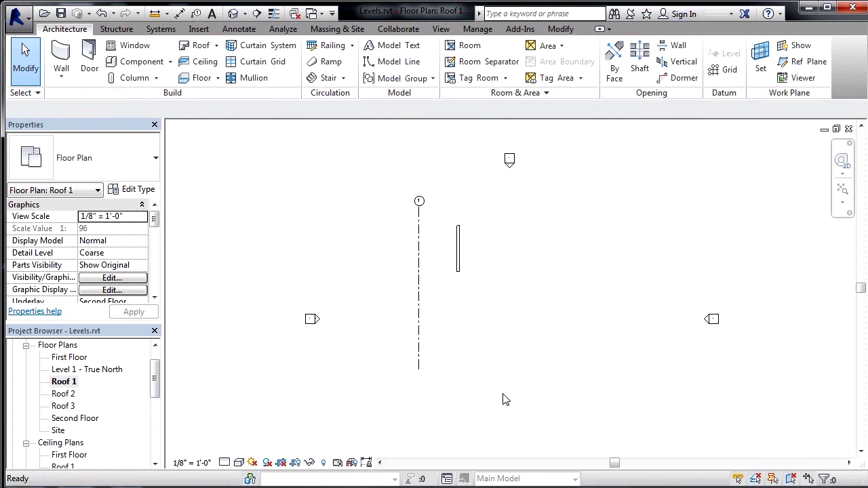
# Return to the South elevation and set the Roof 1 level's elevation to 19'.
pyautogui.moveTo(155, 380); pyautogui.dragTo(155, 435)
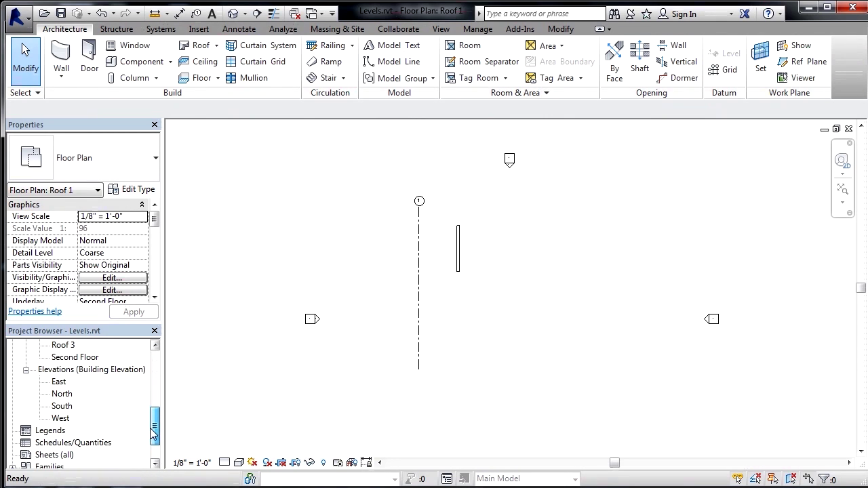
pyautogui.click(63, 407)
pyautogui.doubleClick(62, 406)
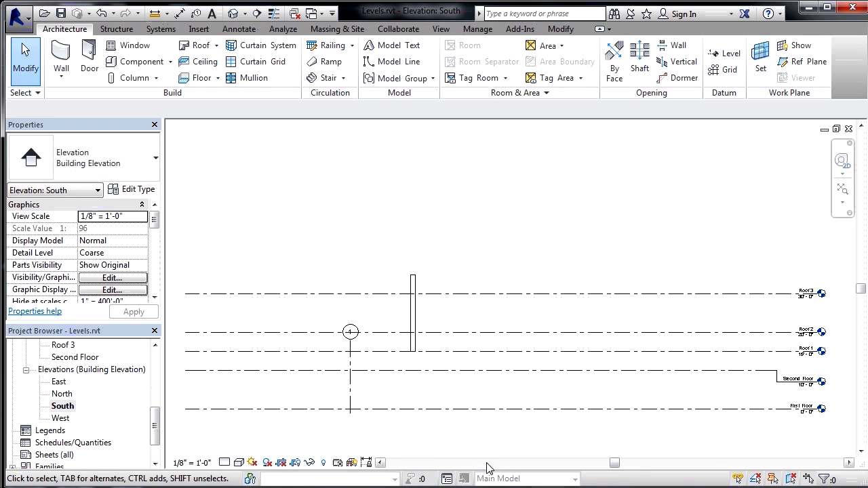
pyautogui.scroll(2, 812, 346)
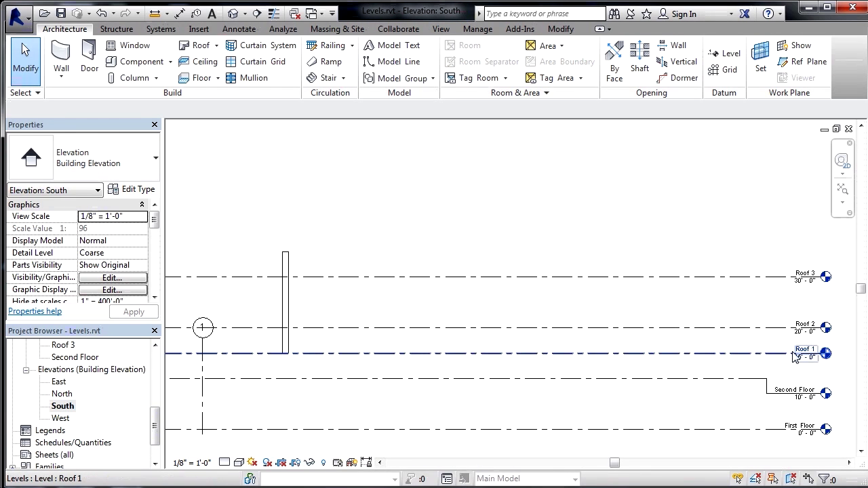
pyautogui.click(804, 372)
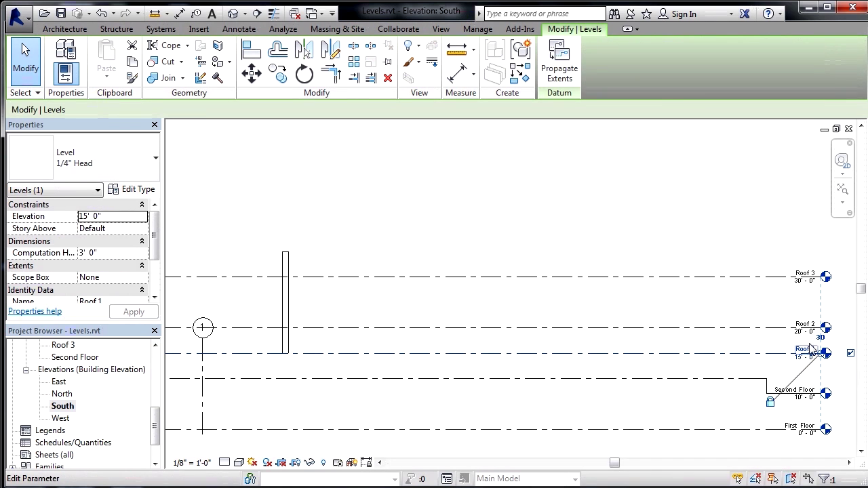
pyautogui.click(803, 359)
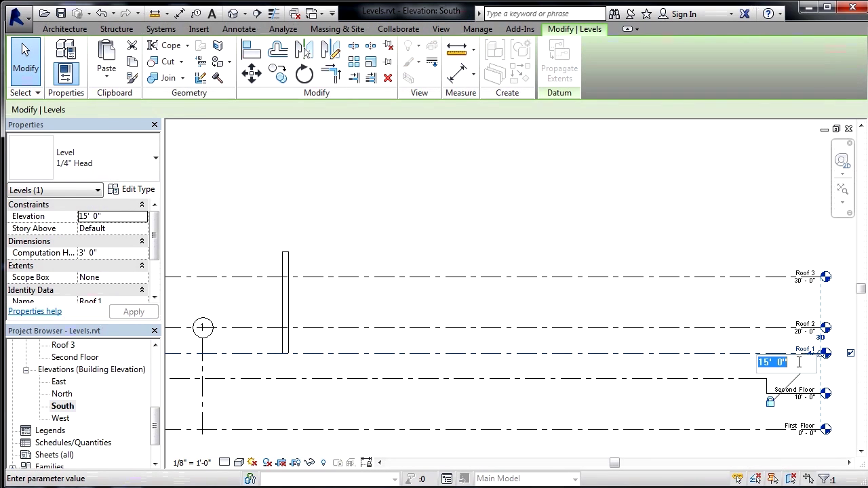
pyautogui.write("19'")
pyautogui.press('Return')
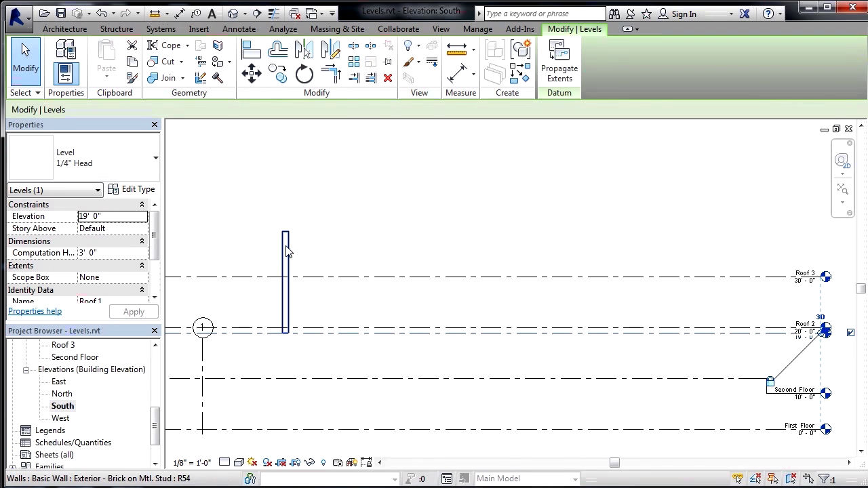
# Set the Roof 1 level's elevation back to 15'.
pyautogui.click(798, 343)
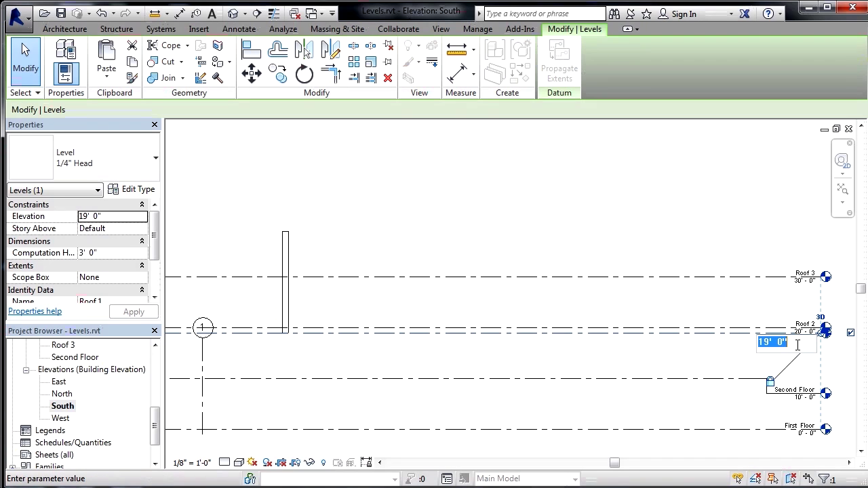
pyautogui.write('15')
pyautogui.press('Return')
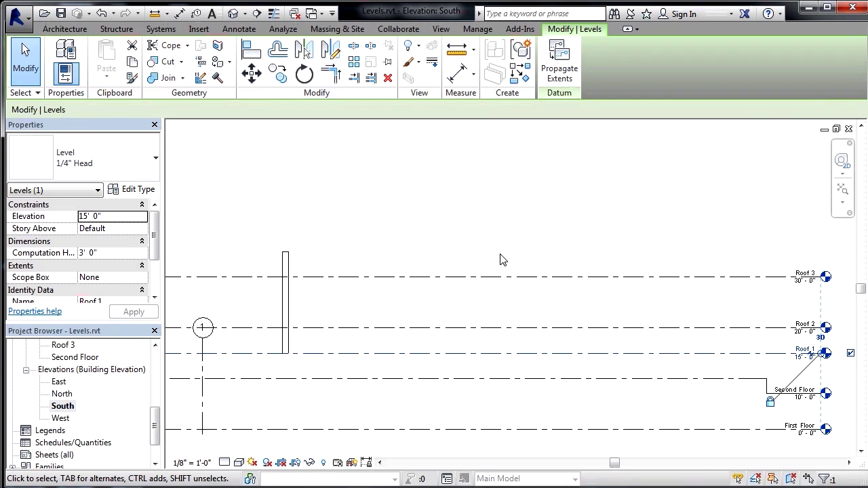
# Delete the wall based on the Roof 1 level in the South elevation.
pyautogui.click(456, 251)
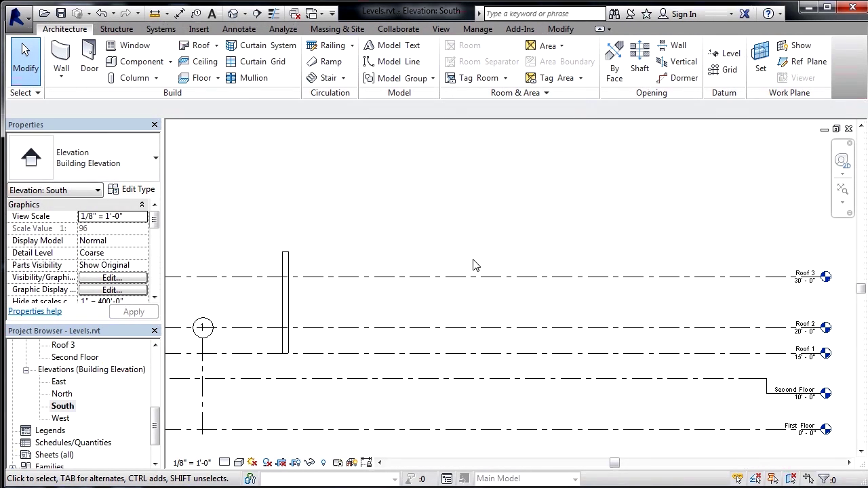
pyautogui.scroll(-2, 785, 330)
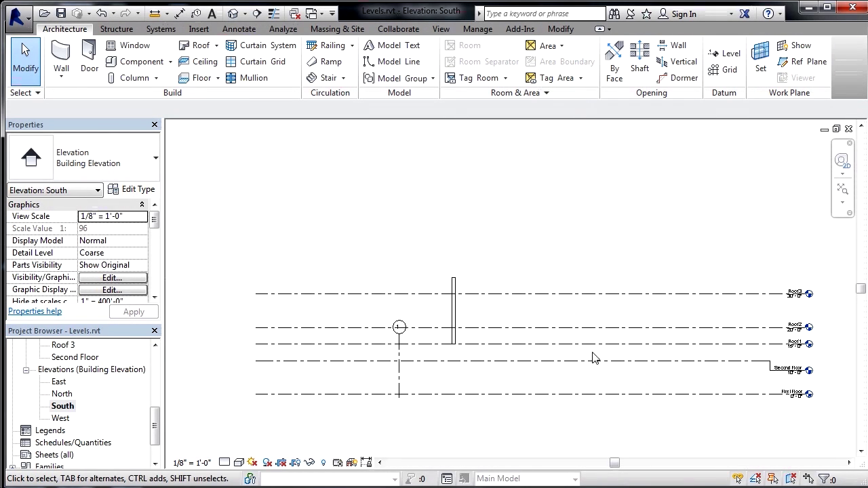
pyautogui.click(457, 323)
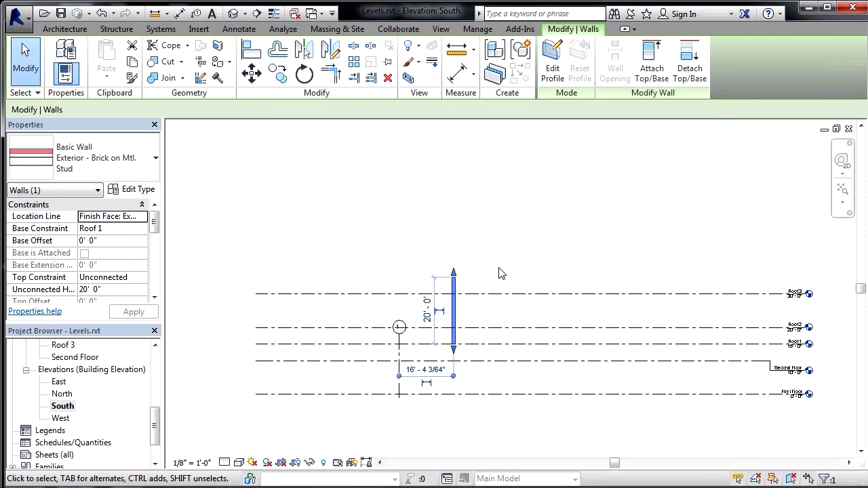
pyautogui.press('Delete')
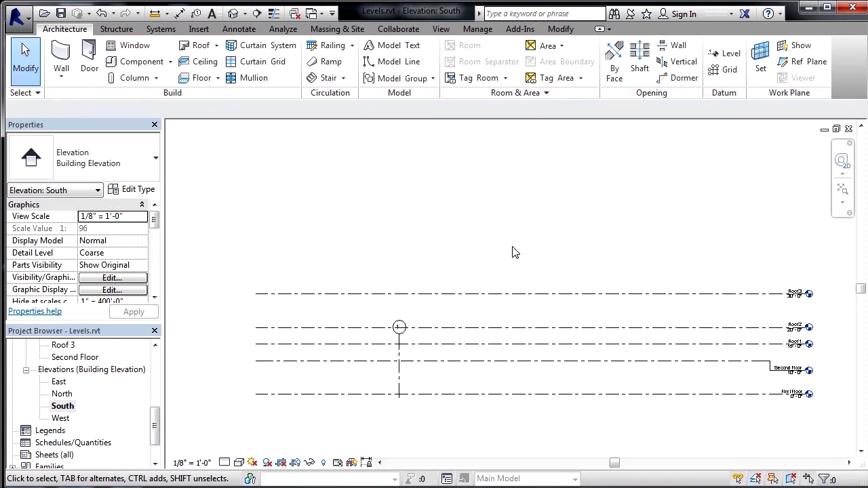